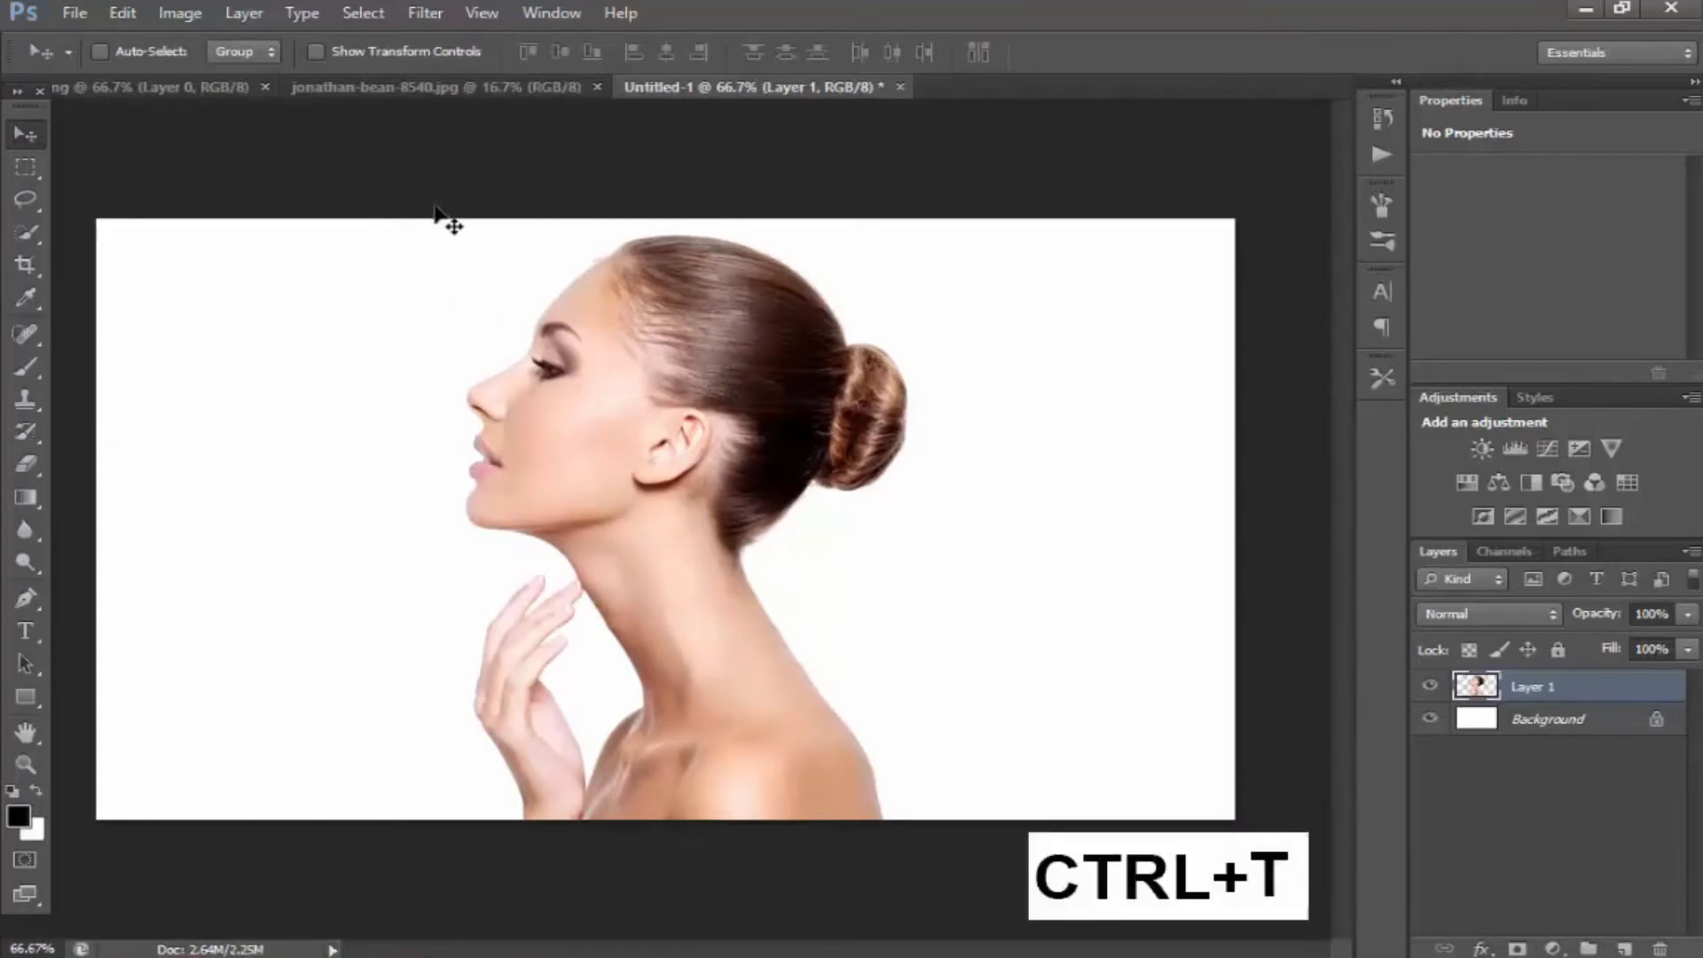
Step: Flip the woman's layer horizontally and shift it slightly left on the canvas
key("ctrl+t")
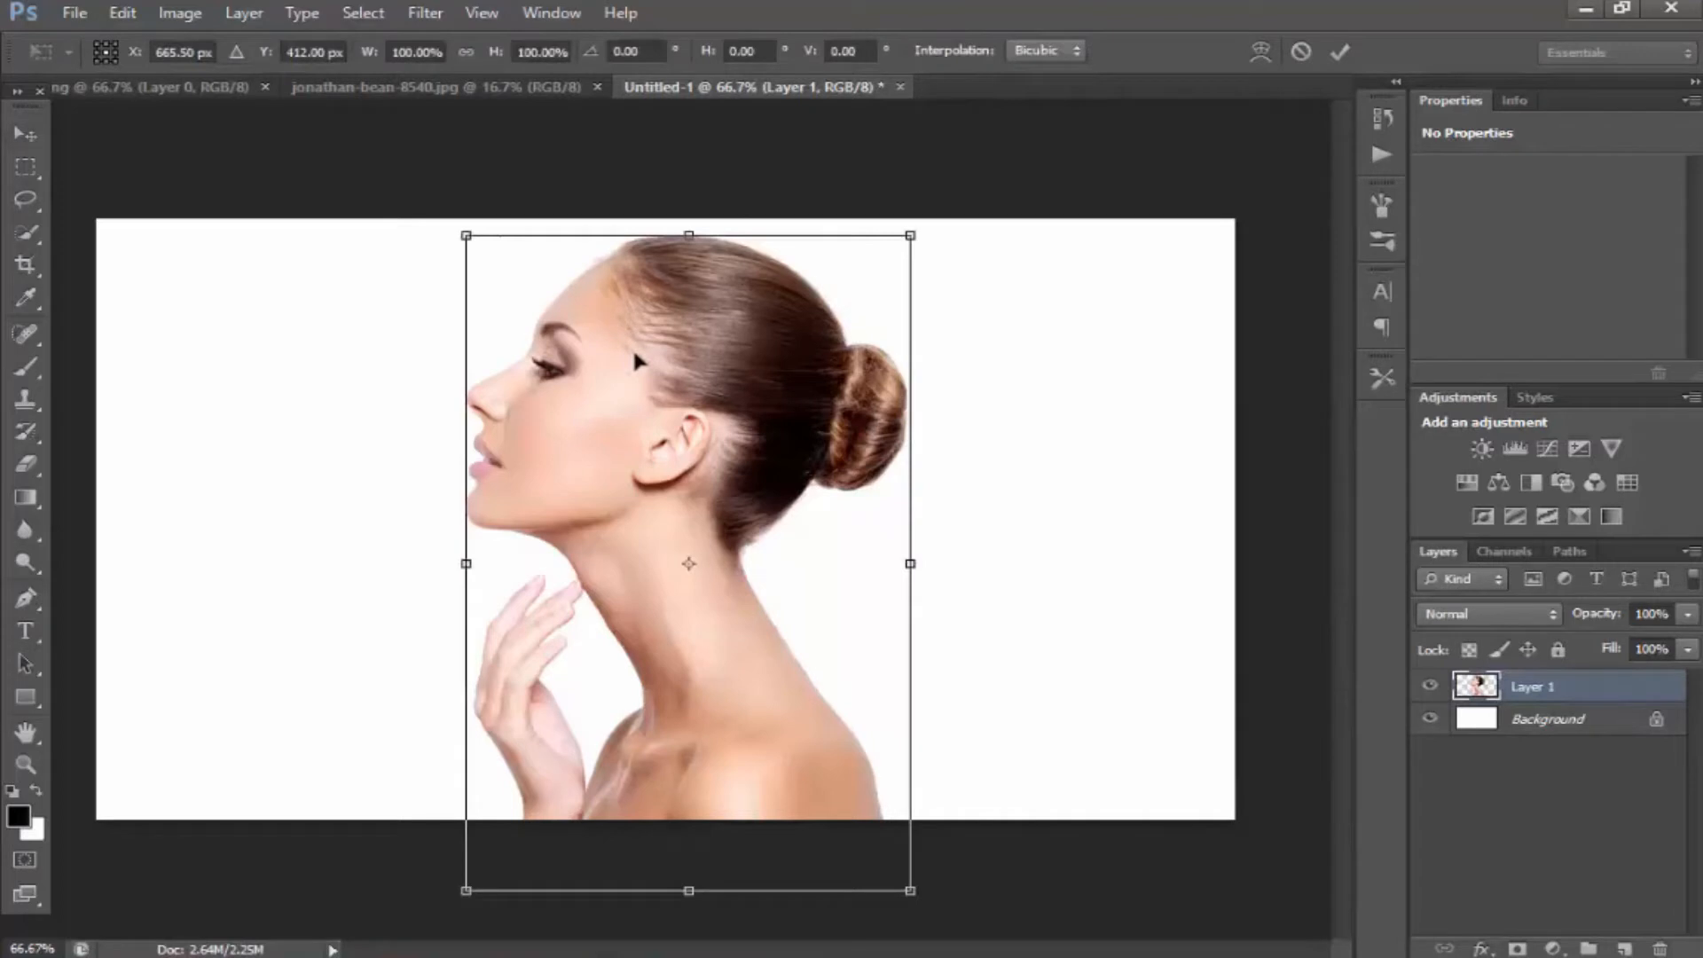
right_click(637, 361)
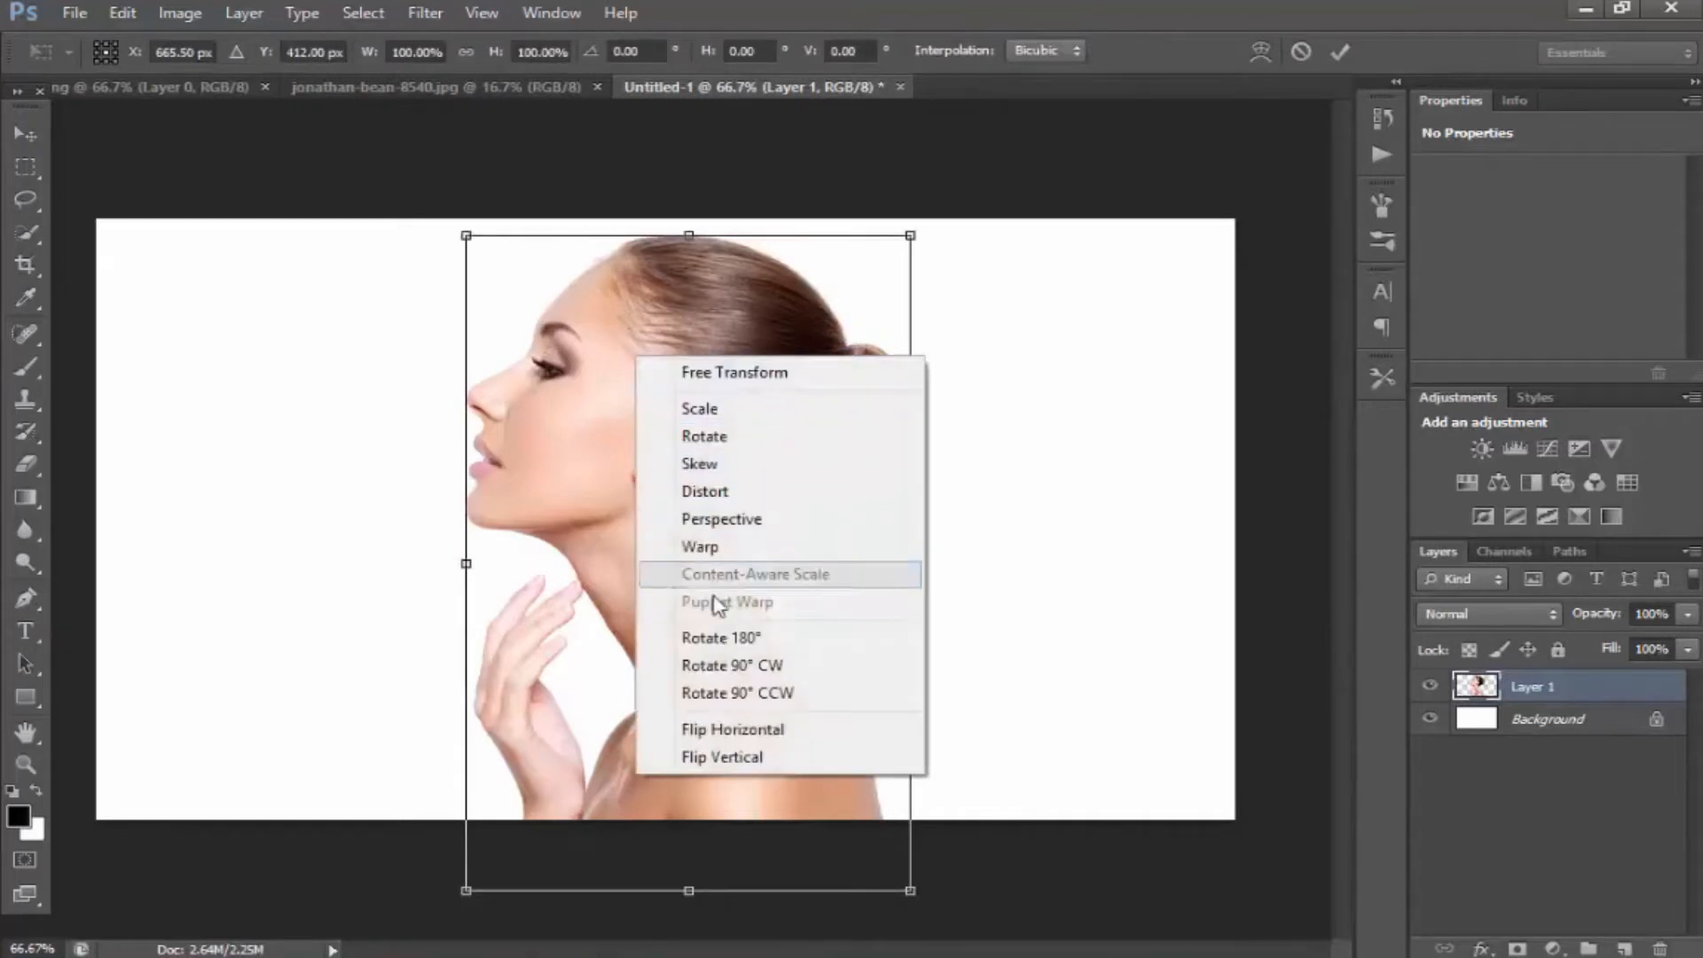
left_click(722, 729)
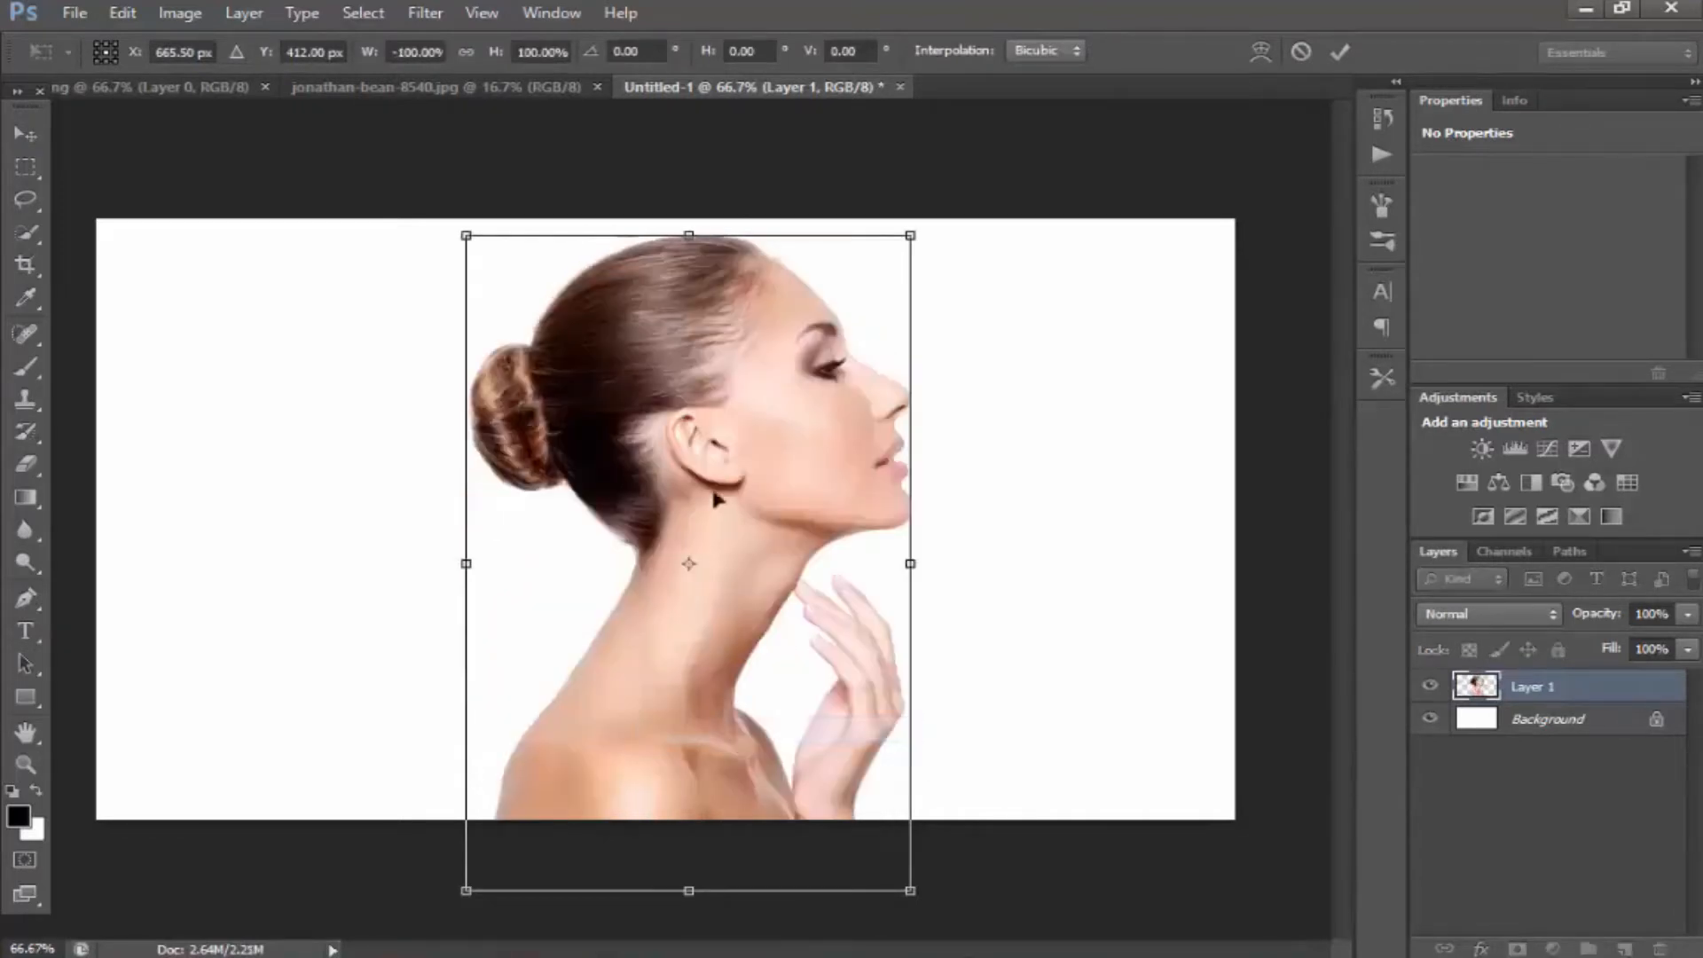
left_click_drag(746, 454, 701, 448)
key("Return")
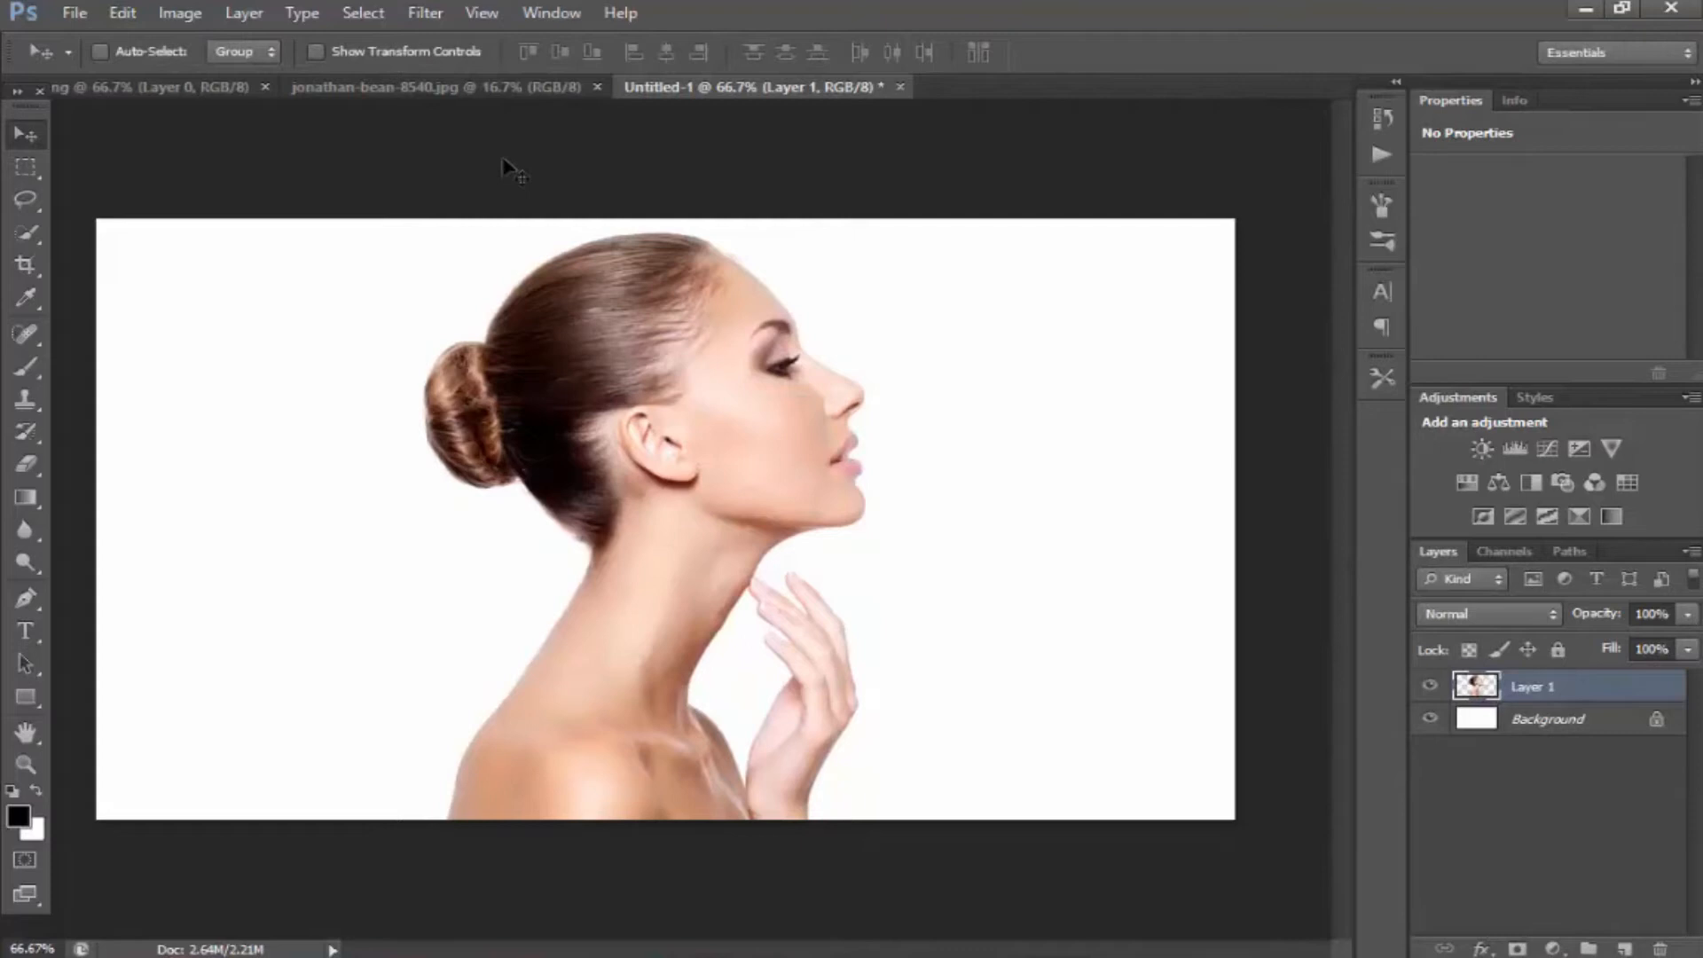
Step: Convert the Background of the jonathan-bean-8540.jpg mountain photo into a regular layer named Layer 0
left_click(503, 89)
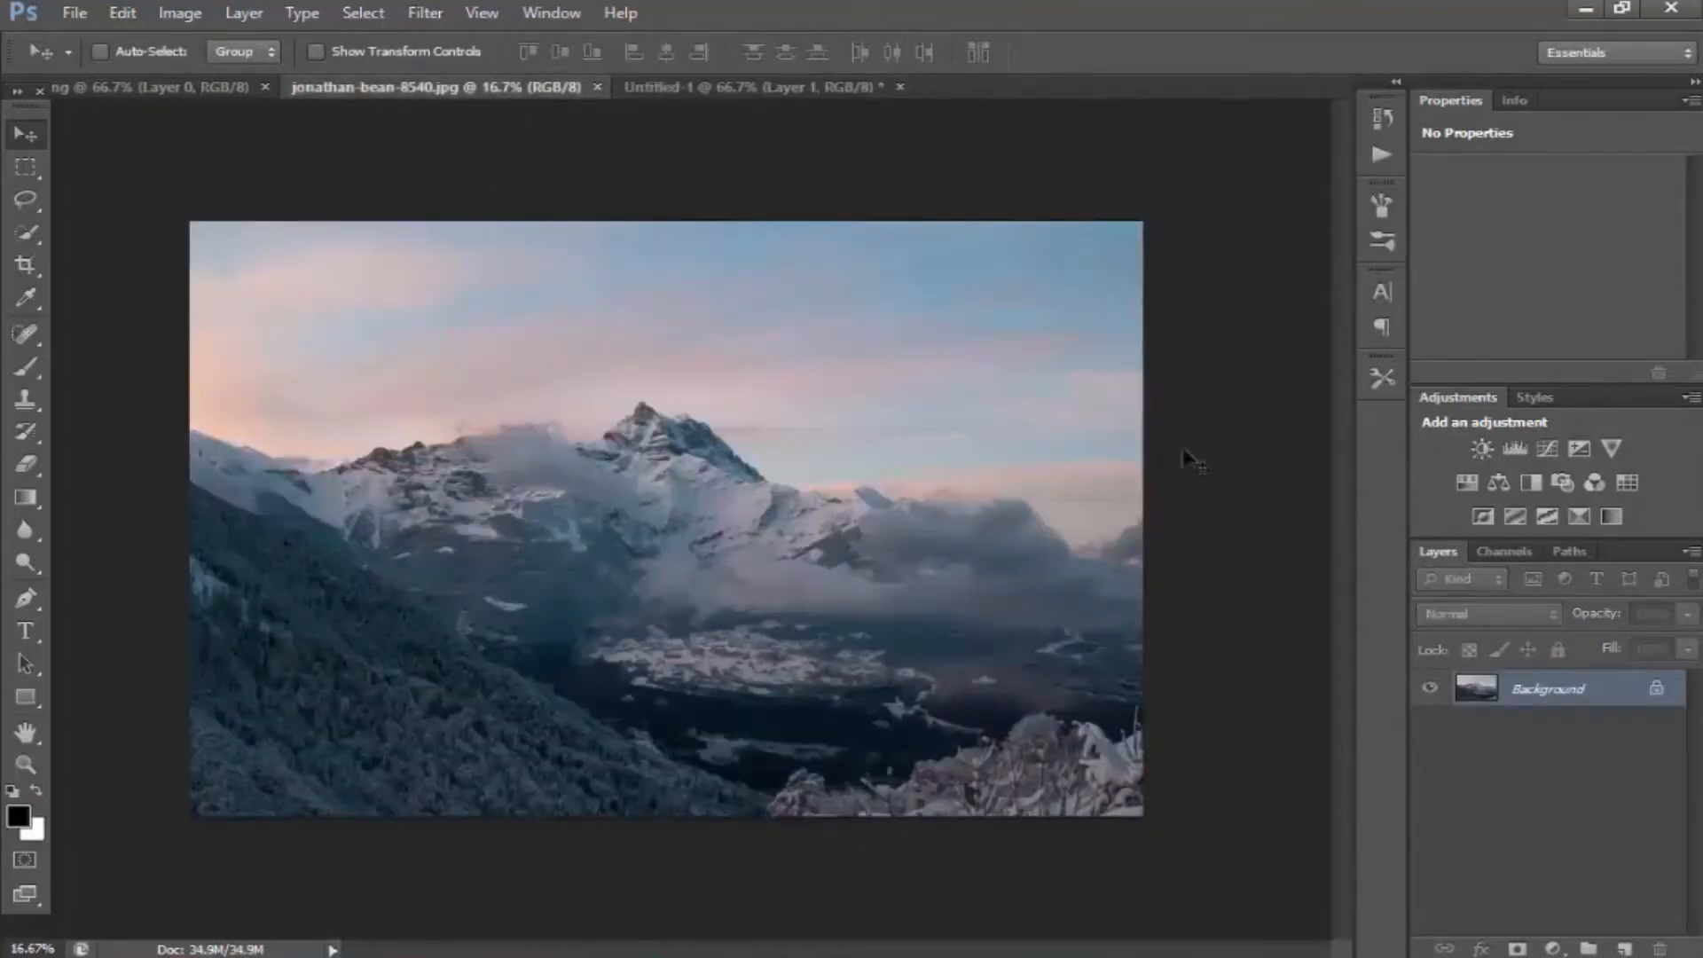
right_click(1634, 700)
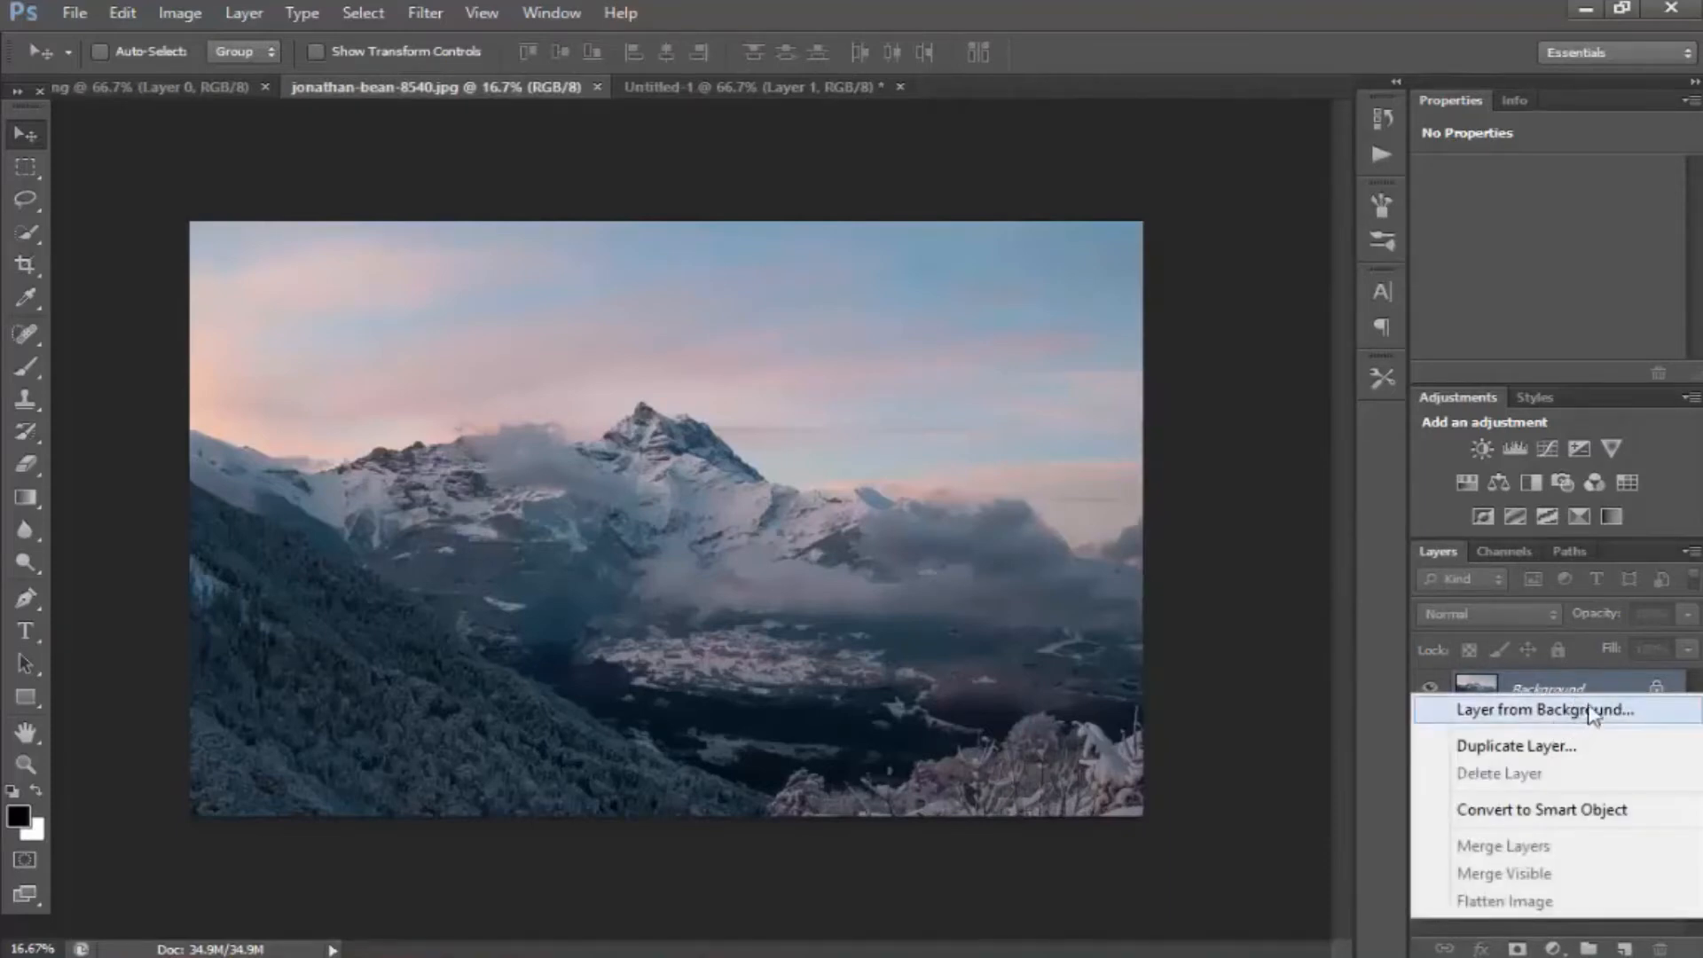
left_click(1592, 715)
right_click(1664, 697)
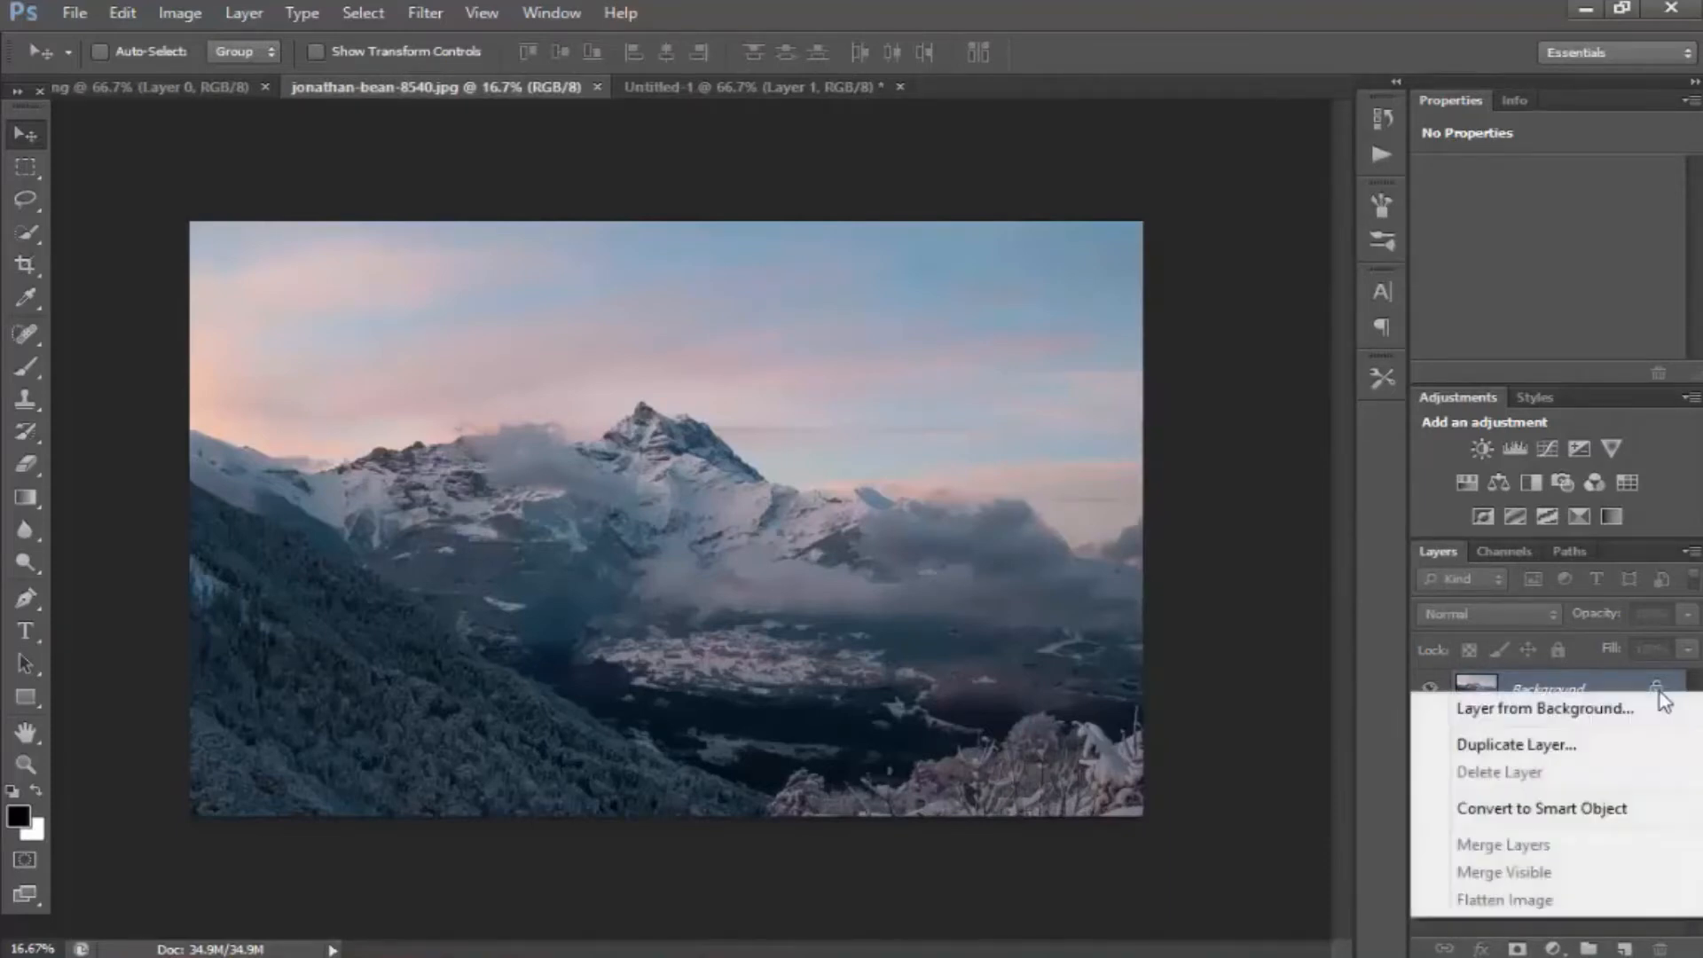
left_click(1550, 708)
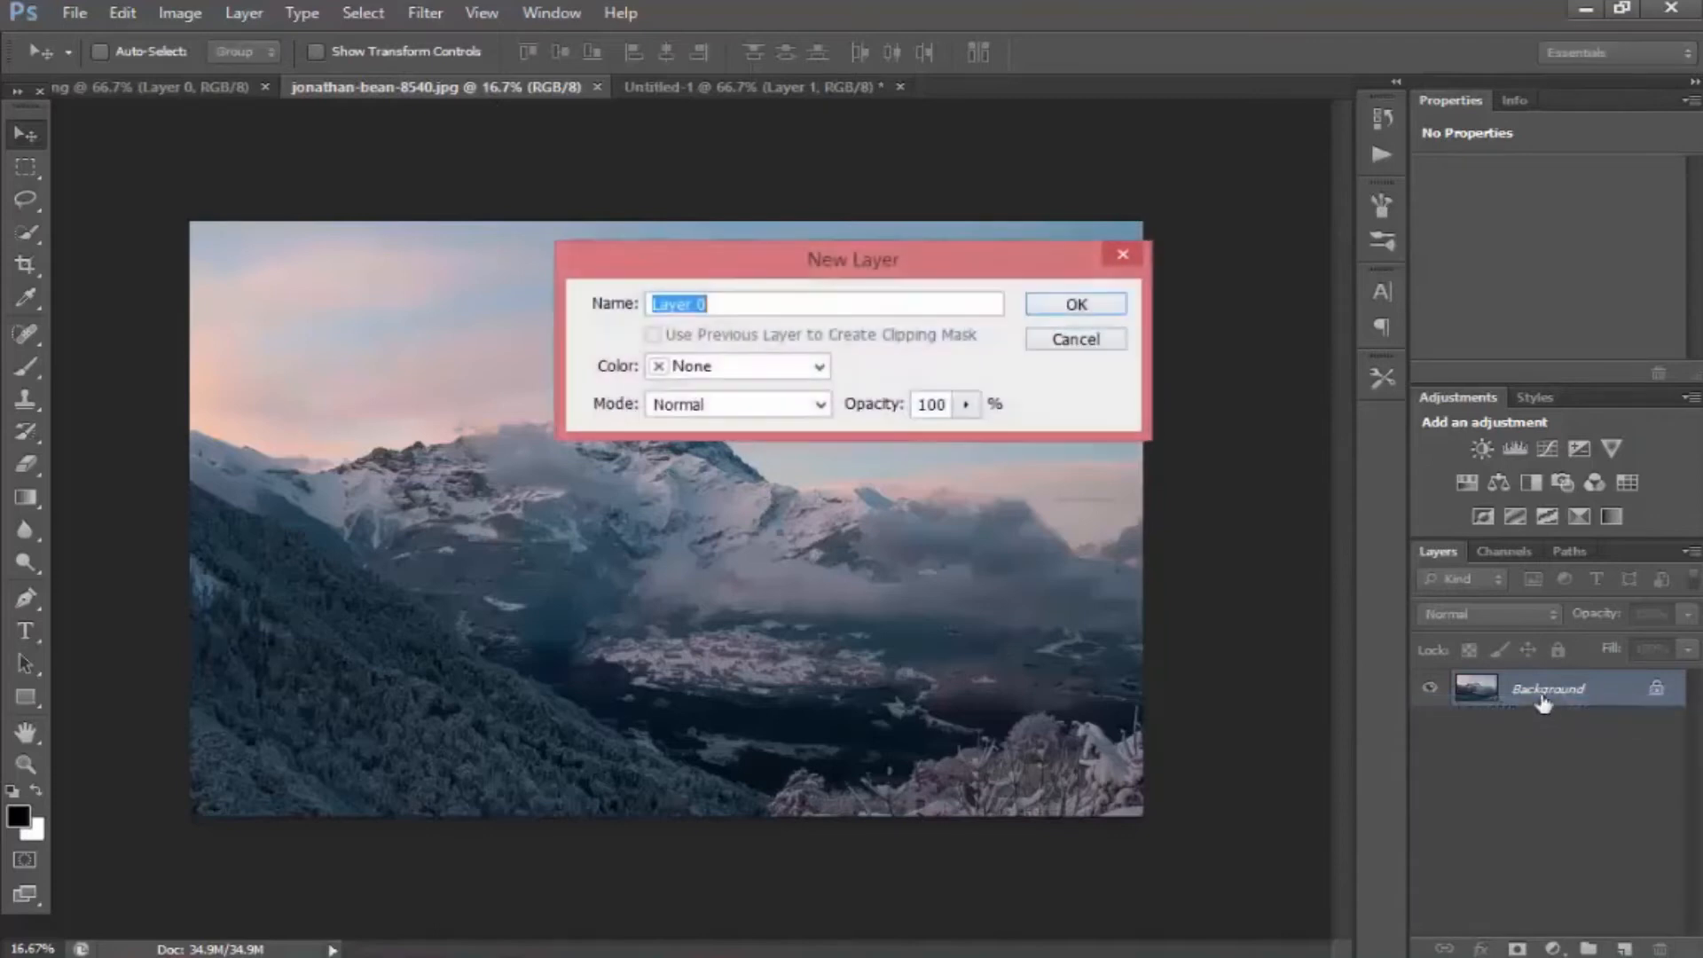
left_click(1068, 304)
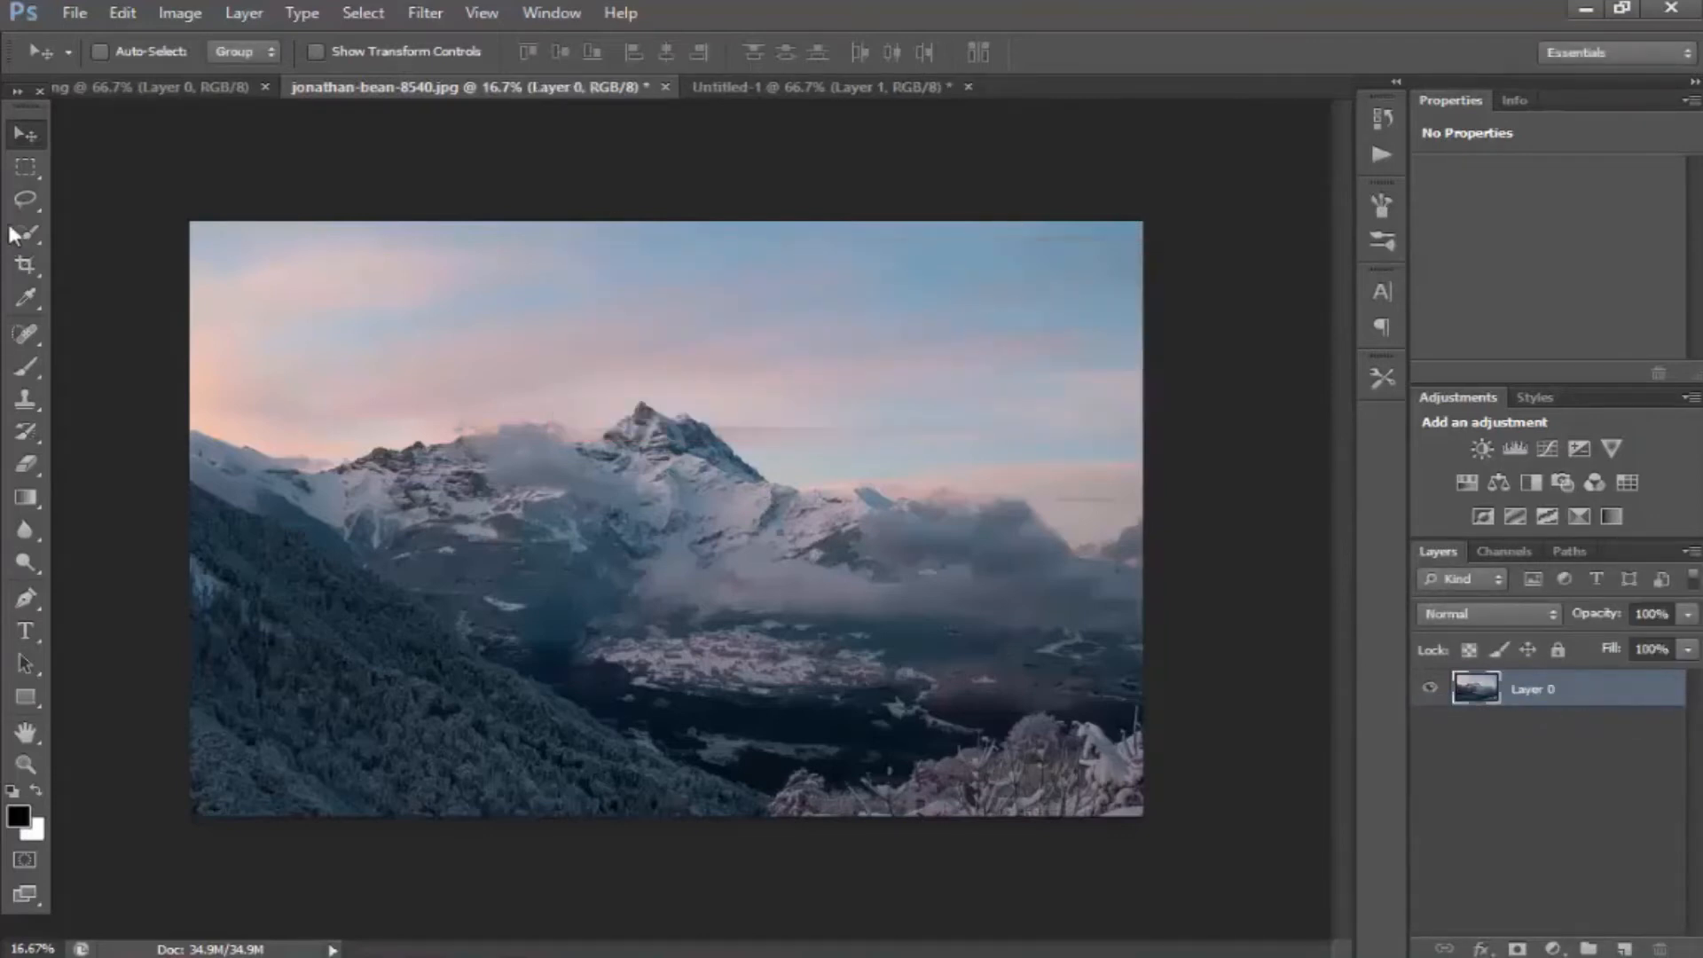
Step: Copy the mountain photo into the Untitled-1 document as a layer above the woman and shift it up and left
left_click_drag(330, 334, 726, 211)
left_click_drag(614, 334, 632, 404)
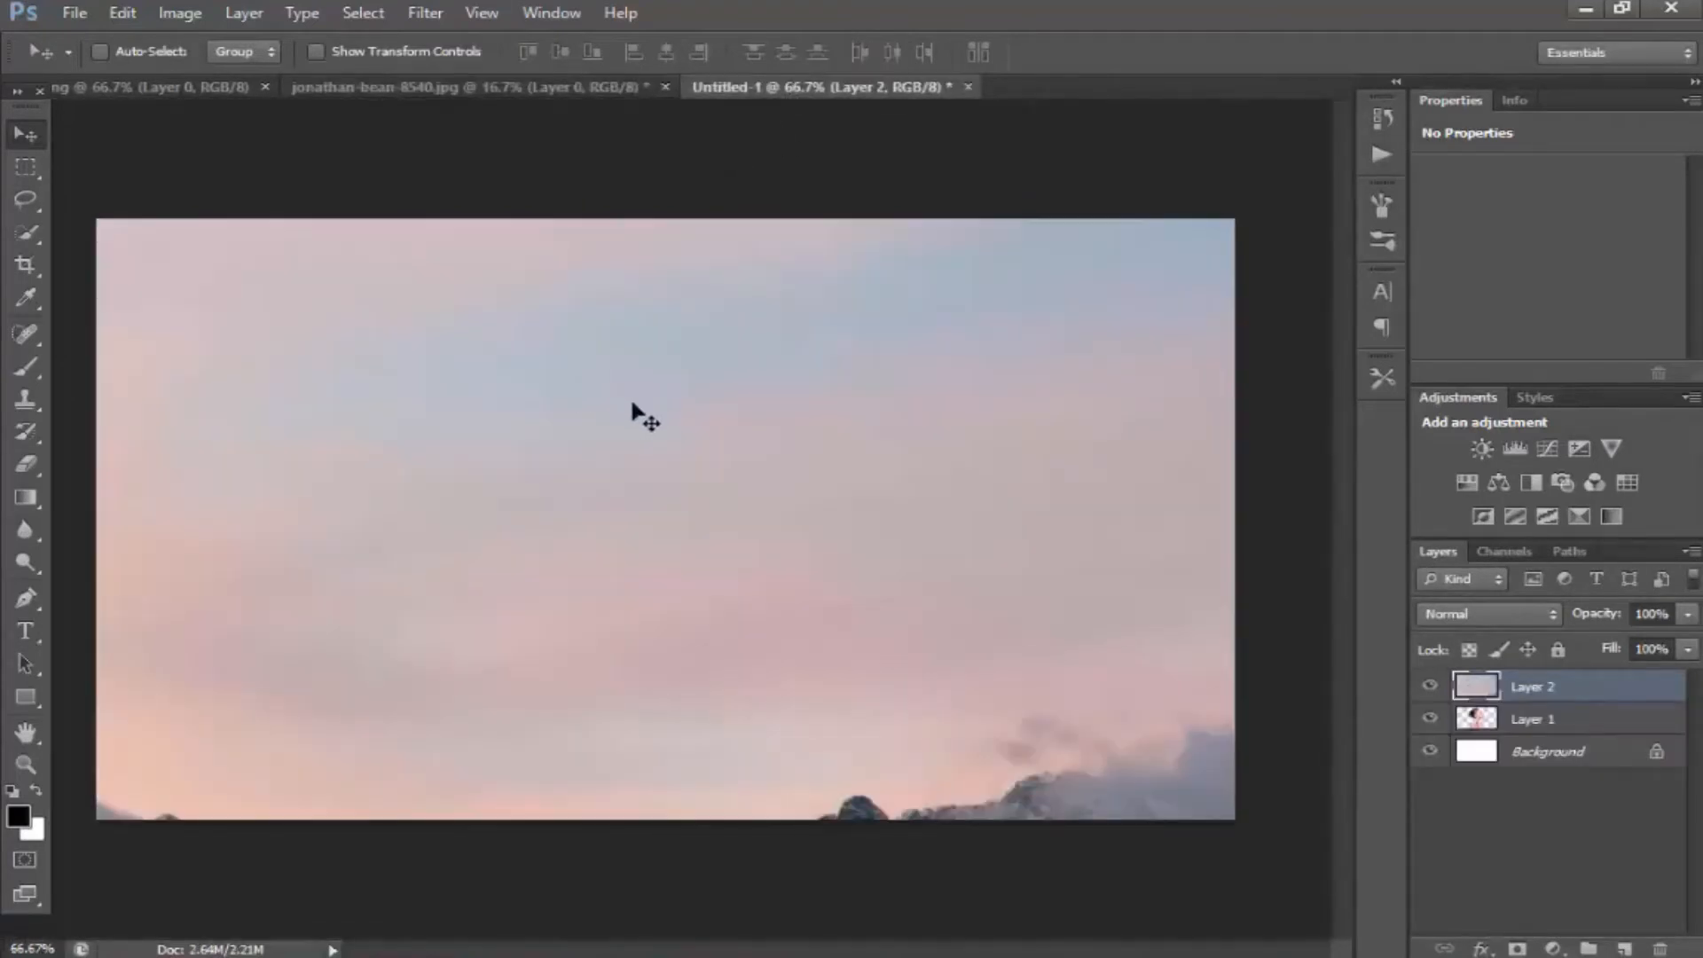
left_click_drag(973, 454, 865, 421)
Step: Scale the mountain layer down to about 30.7% and position it so it covers the whole canvas
key("ctrl+t")
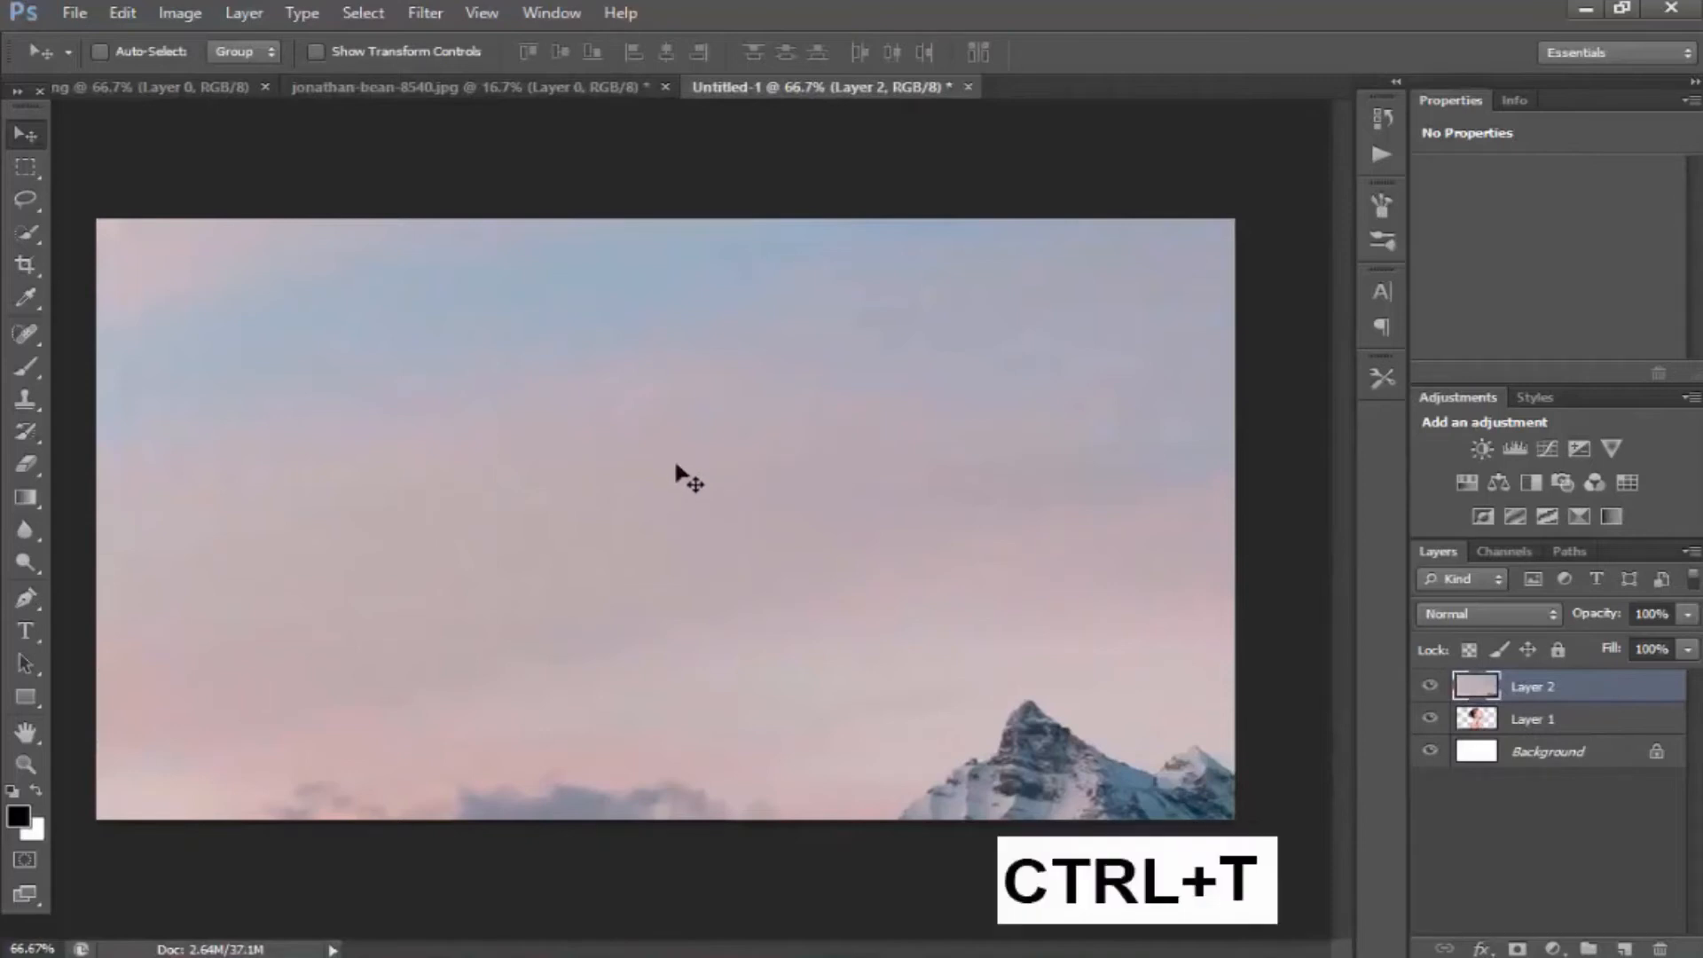
left_click_drag(975, 410, 803, 374)
left_click_drag(1090, 355, 625, 376)
left_click_drag(912, 293, 1025, 391)
left_click_drag(883, 601, 993, 376)
left_click_drag(1168, 209, 1295, 197)
left_click_drag(1145, 330, 1142, 337)
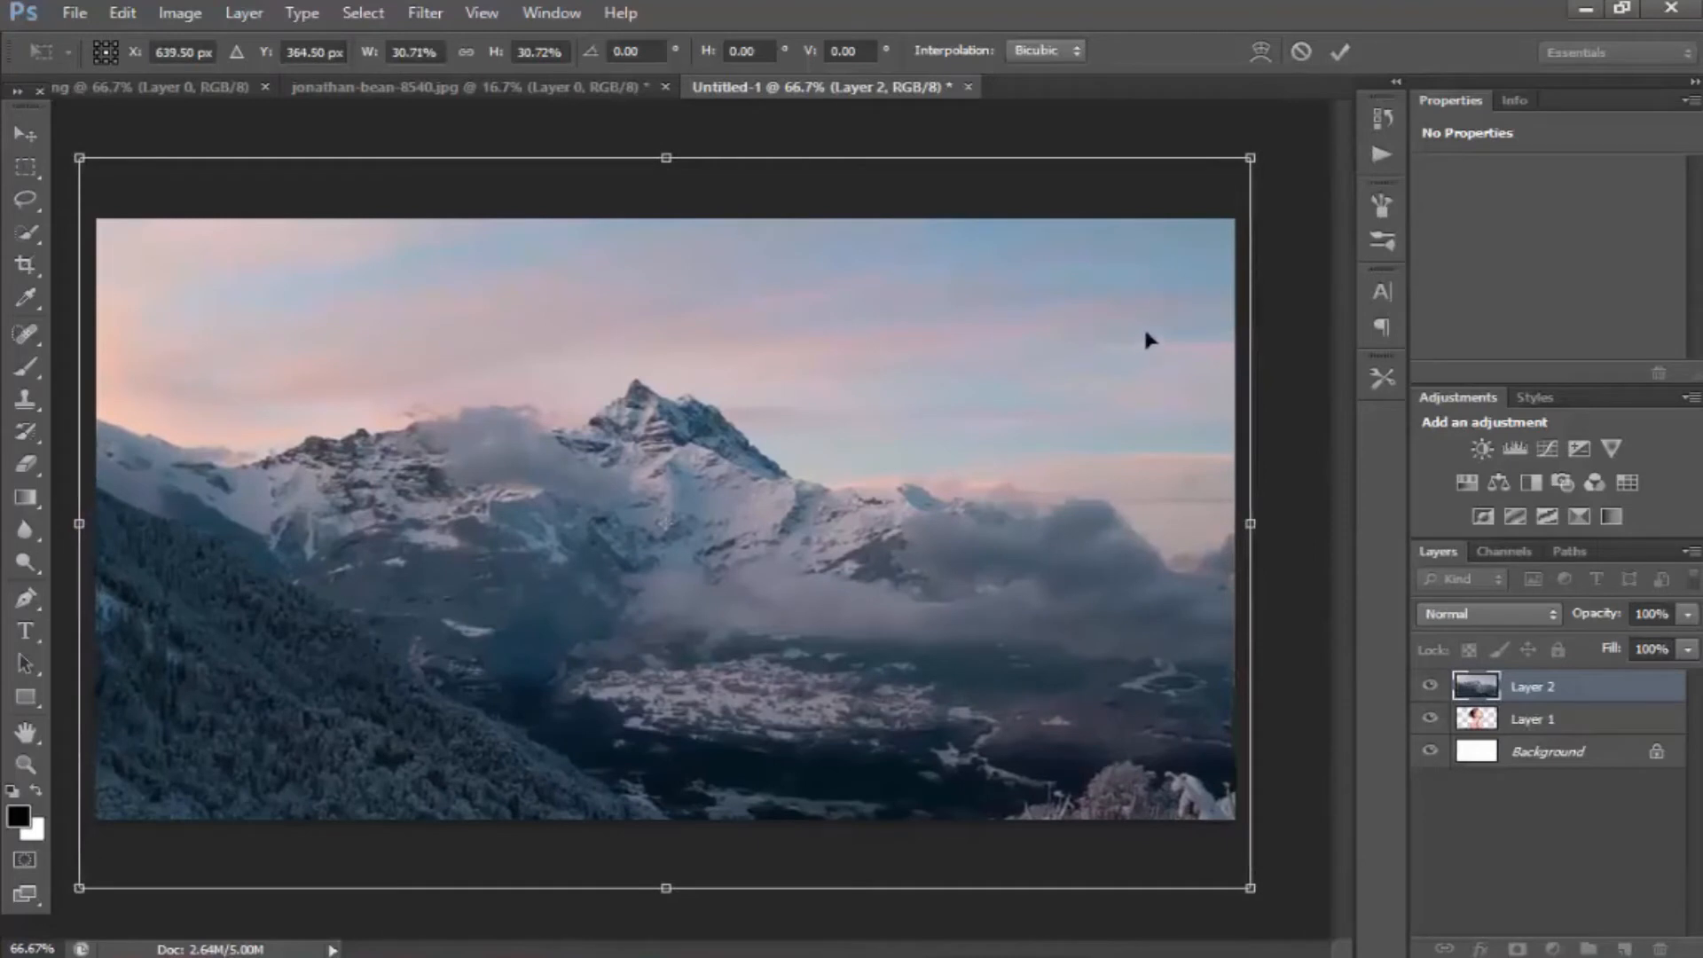
double_click(1157, 340)
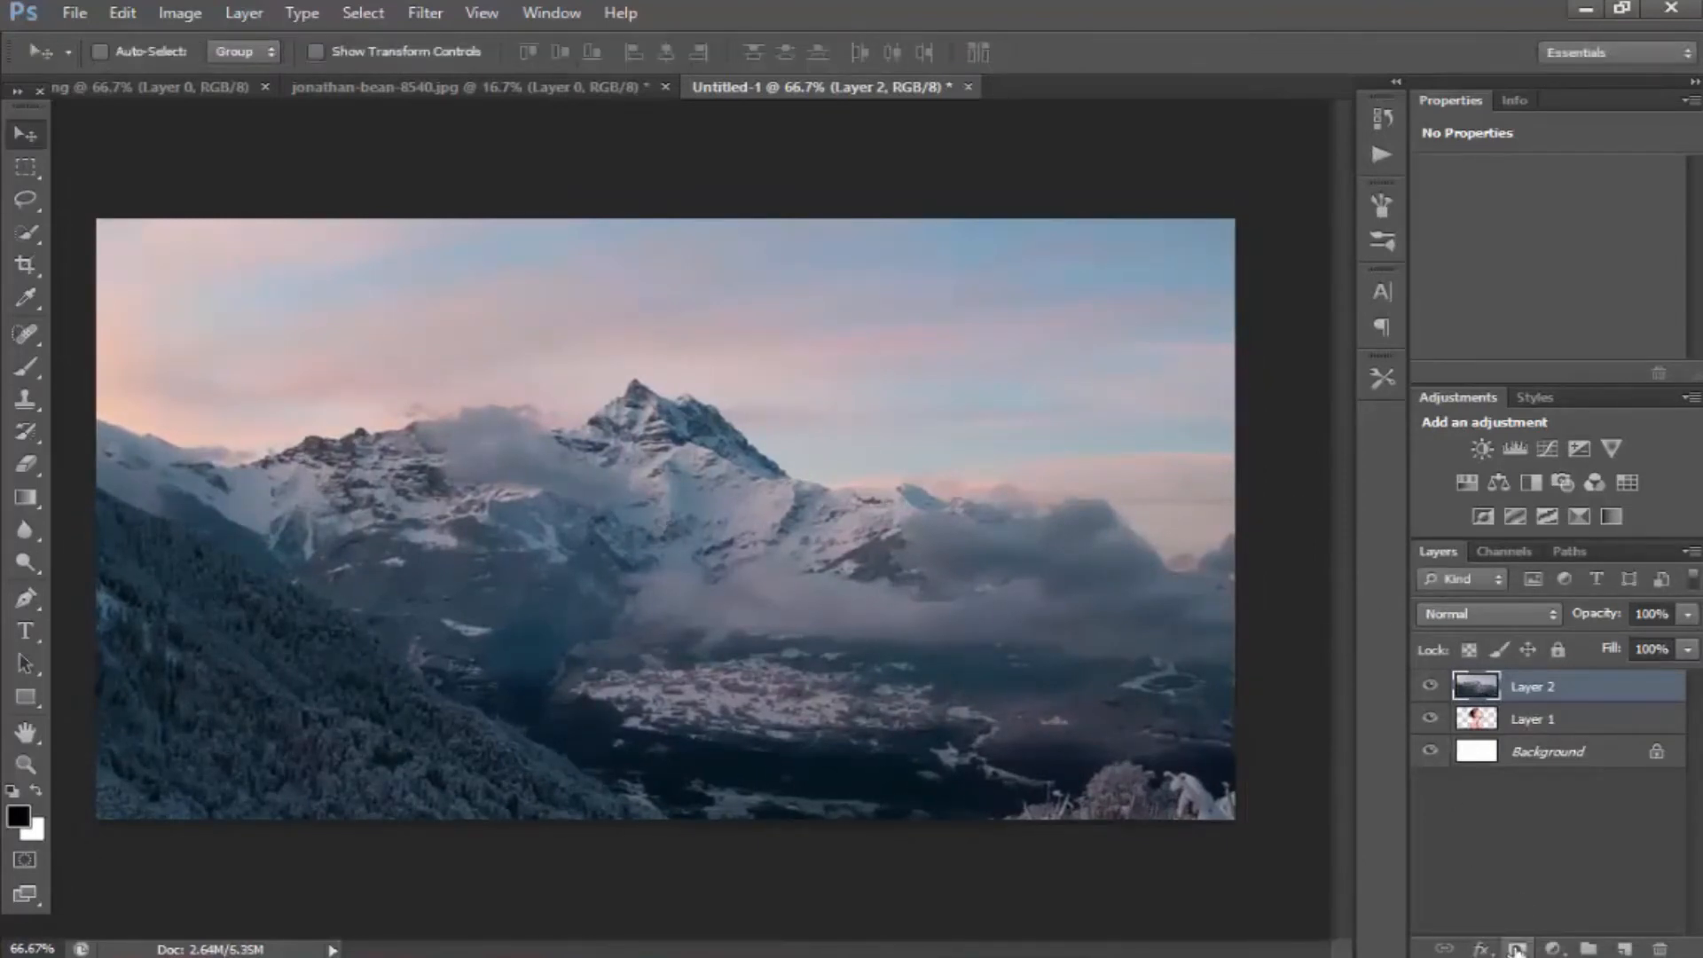
Step: Load the woman's outline from Layer 1 as a selection and mask the mountain layer with it
left_click(1523, 726)
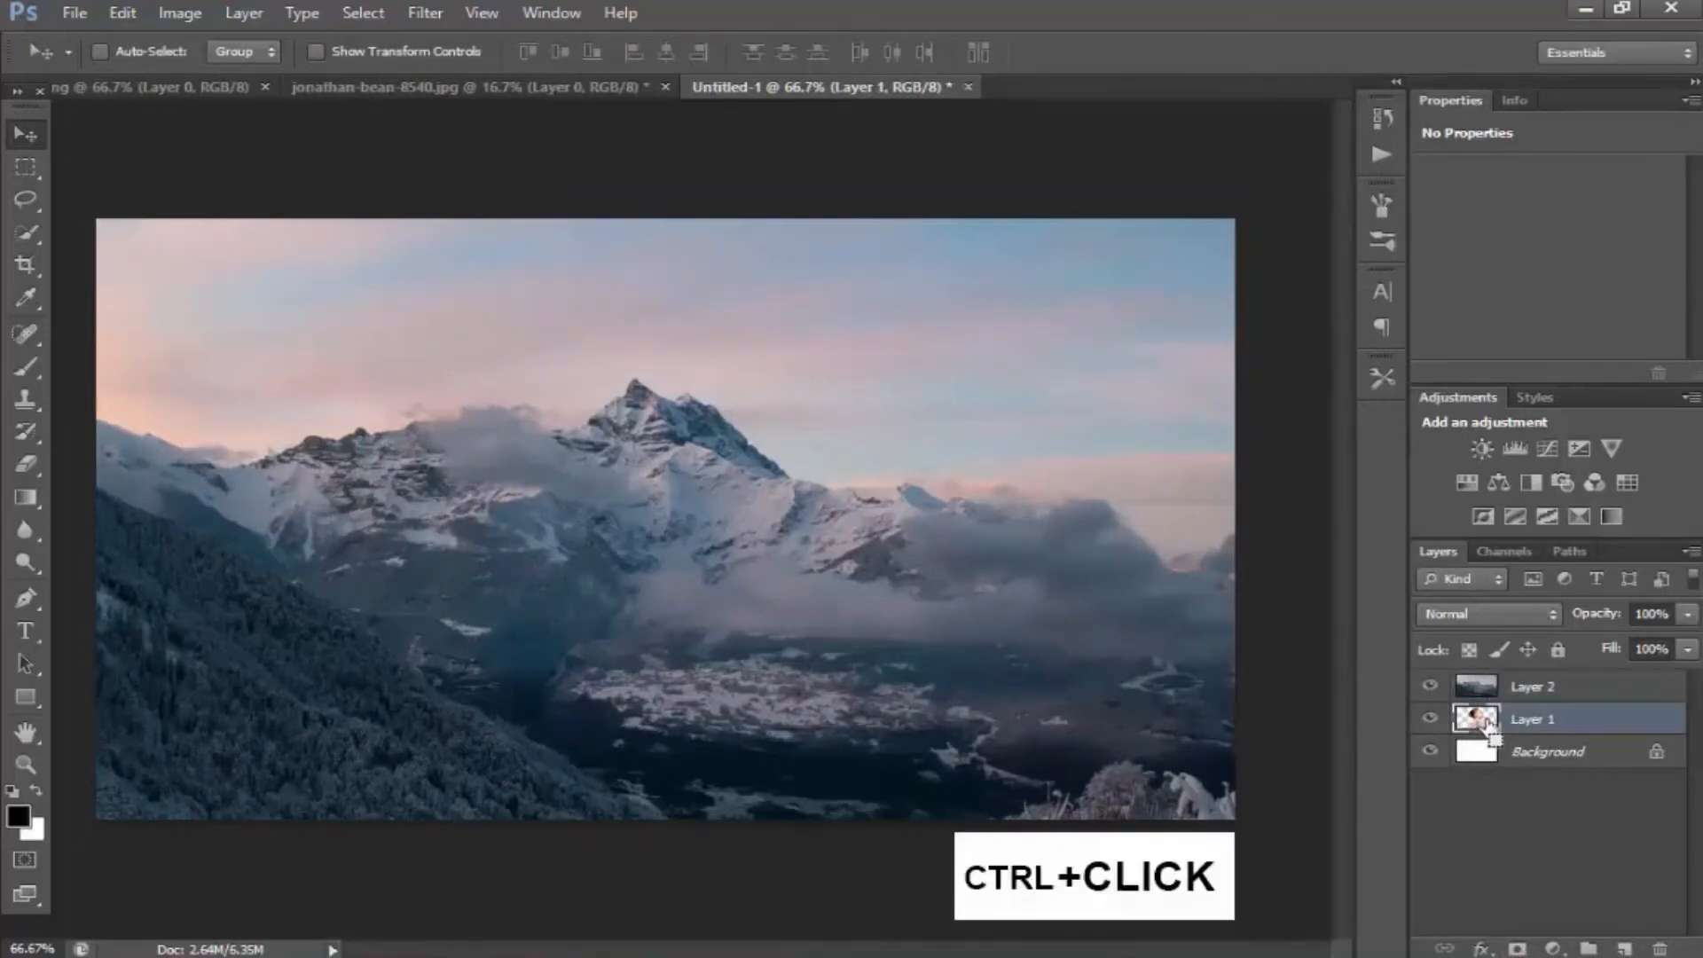
left_click(1490, 724, "ctrl")
left_click(1526, 693)
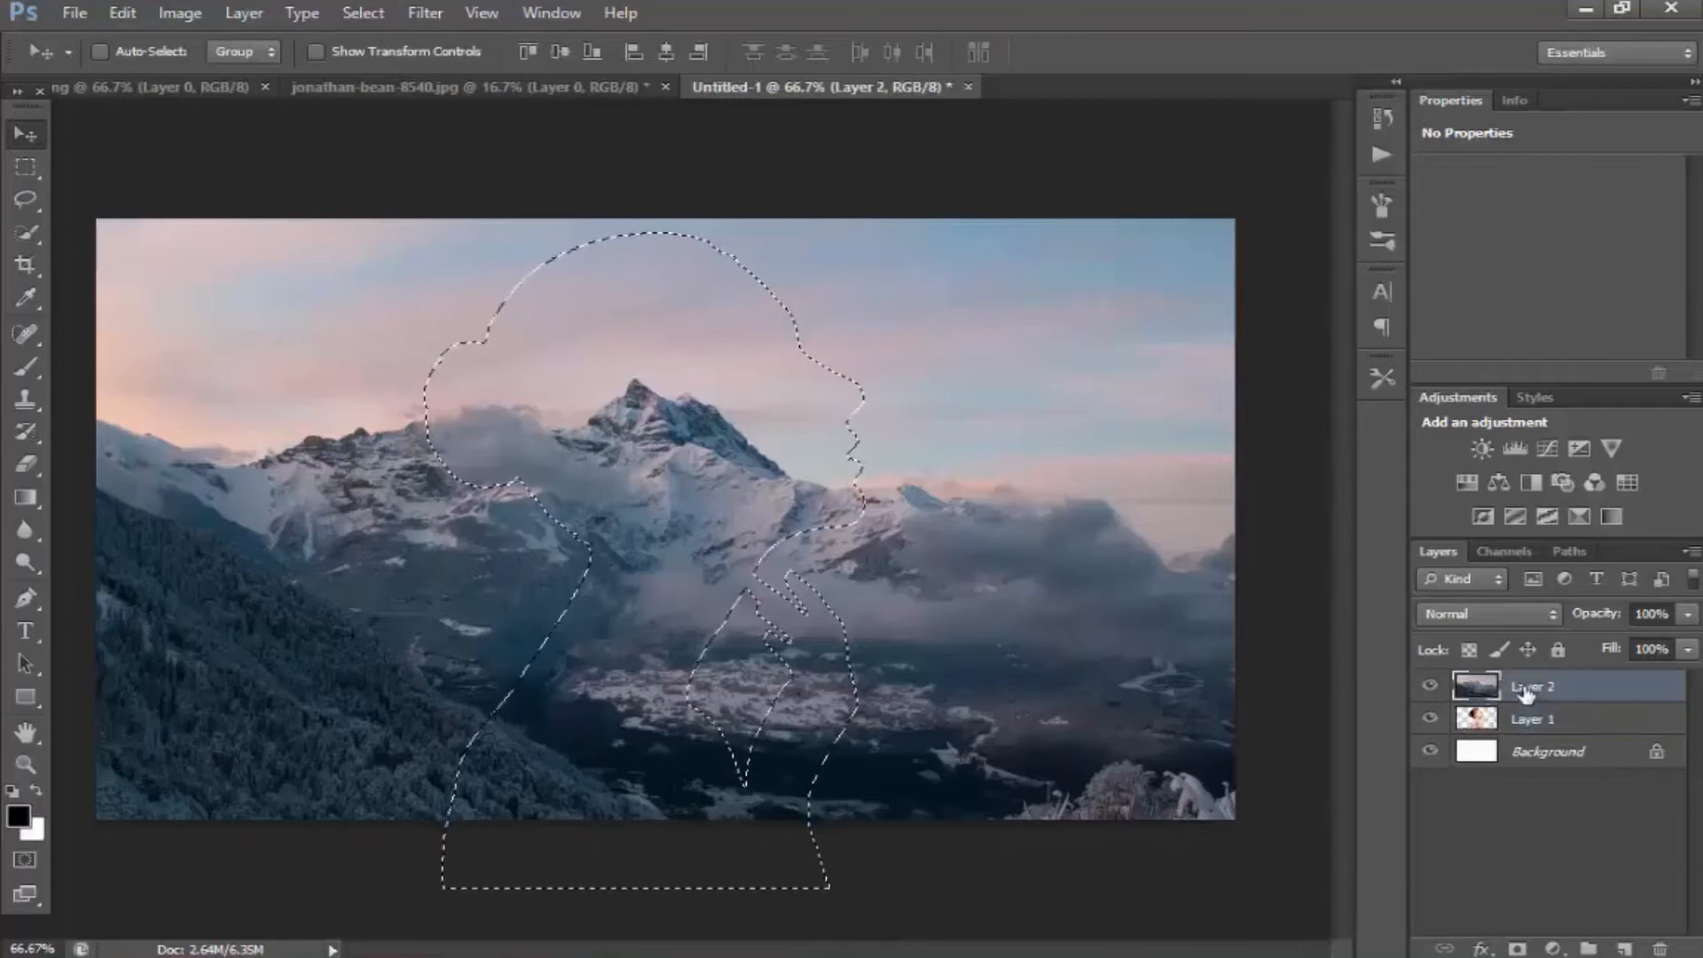
left_click(1516, 948)
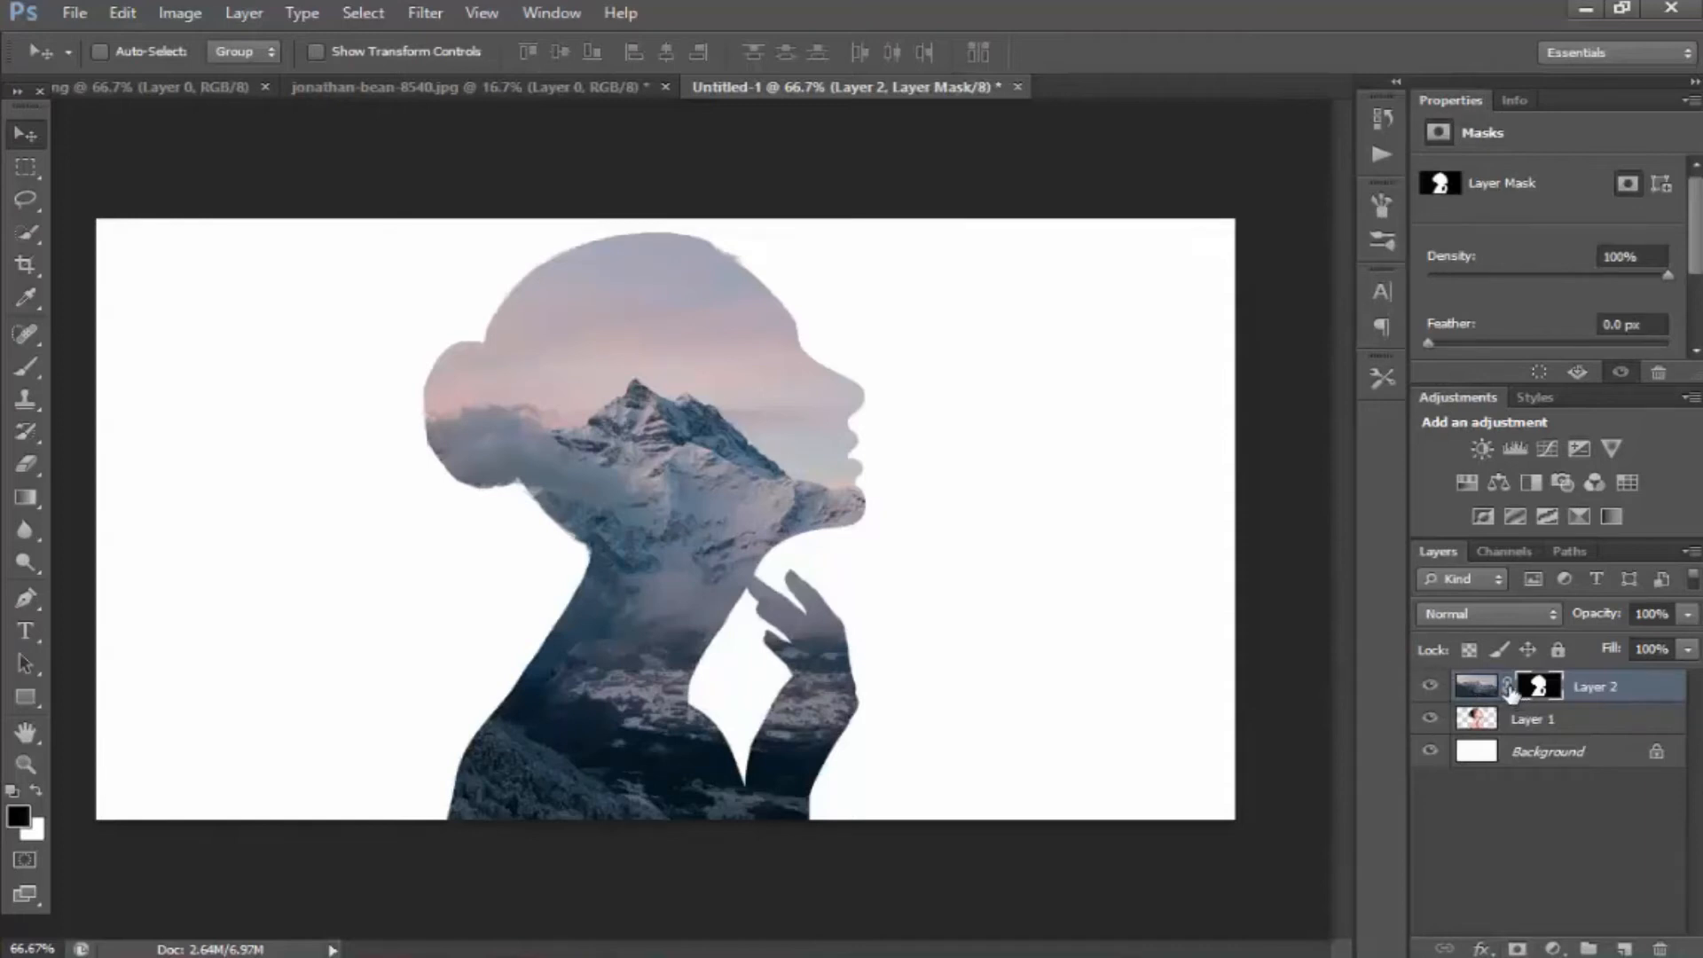
Step: Unlink the mountain picture from its mask and move the picture slightly up inside the silhouette
left_click(1476, 688)
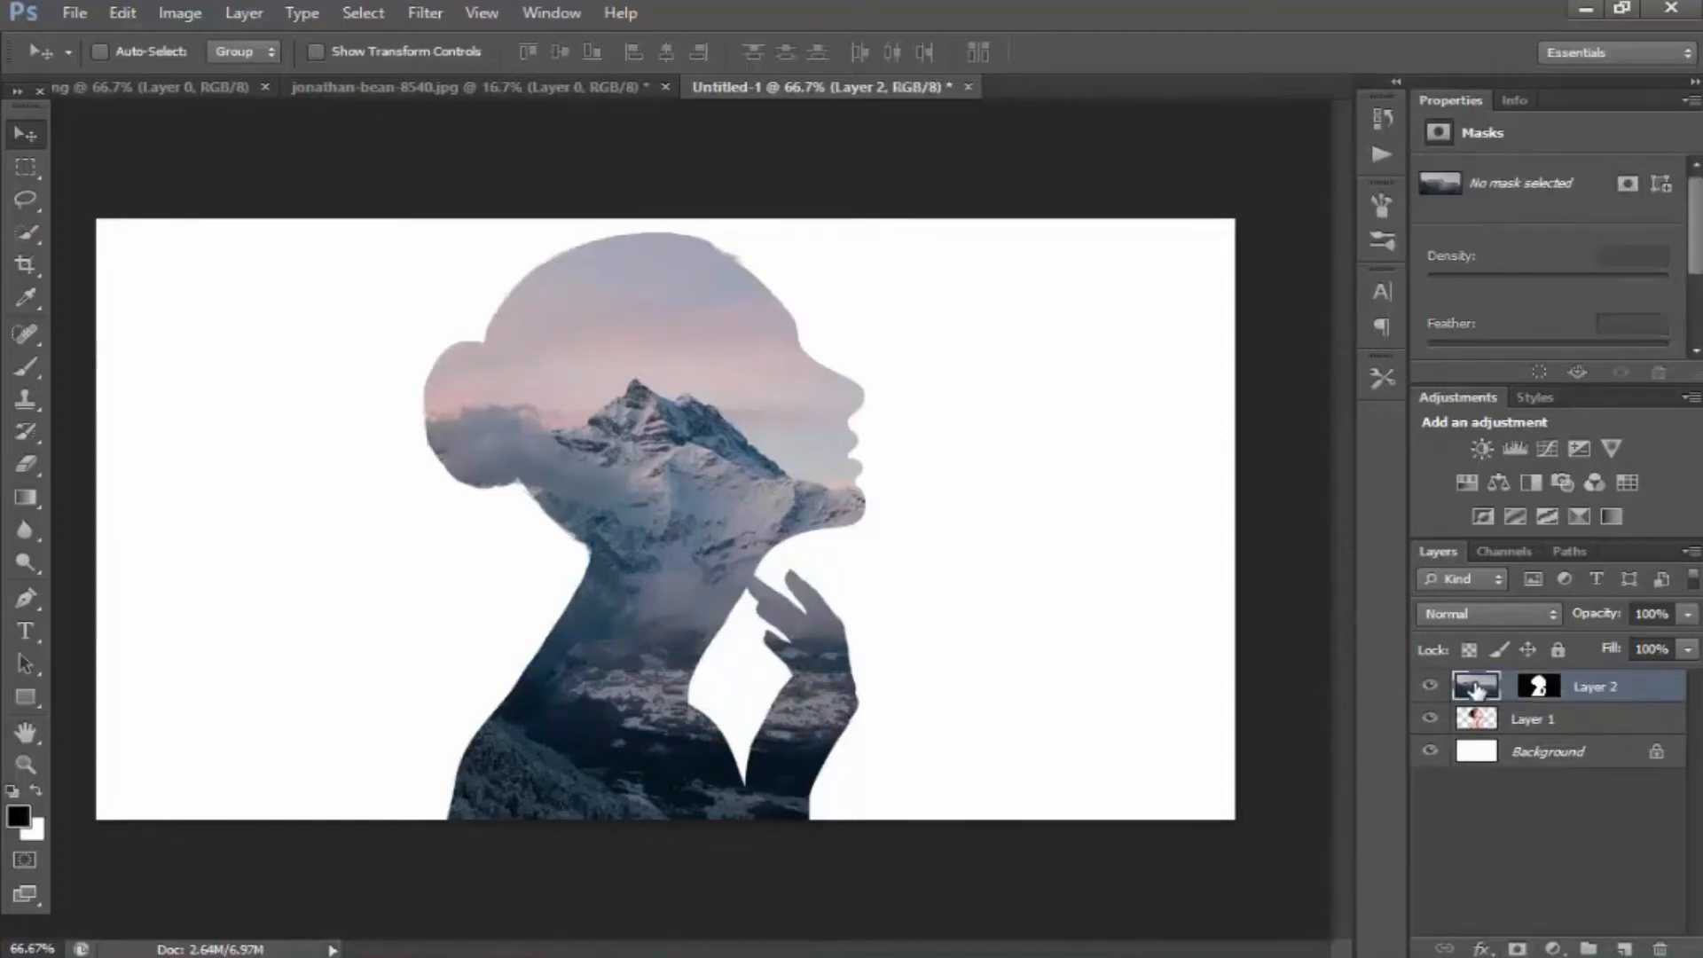
left_click_drag(698, 529, 692, 475)
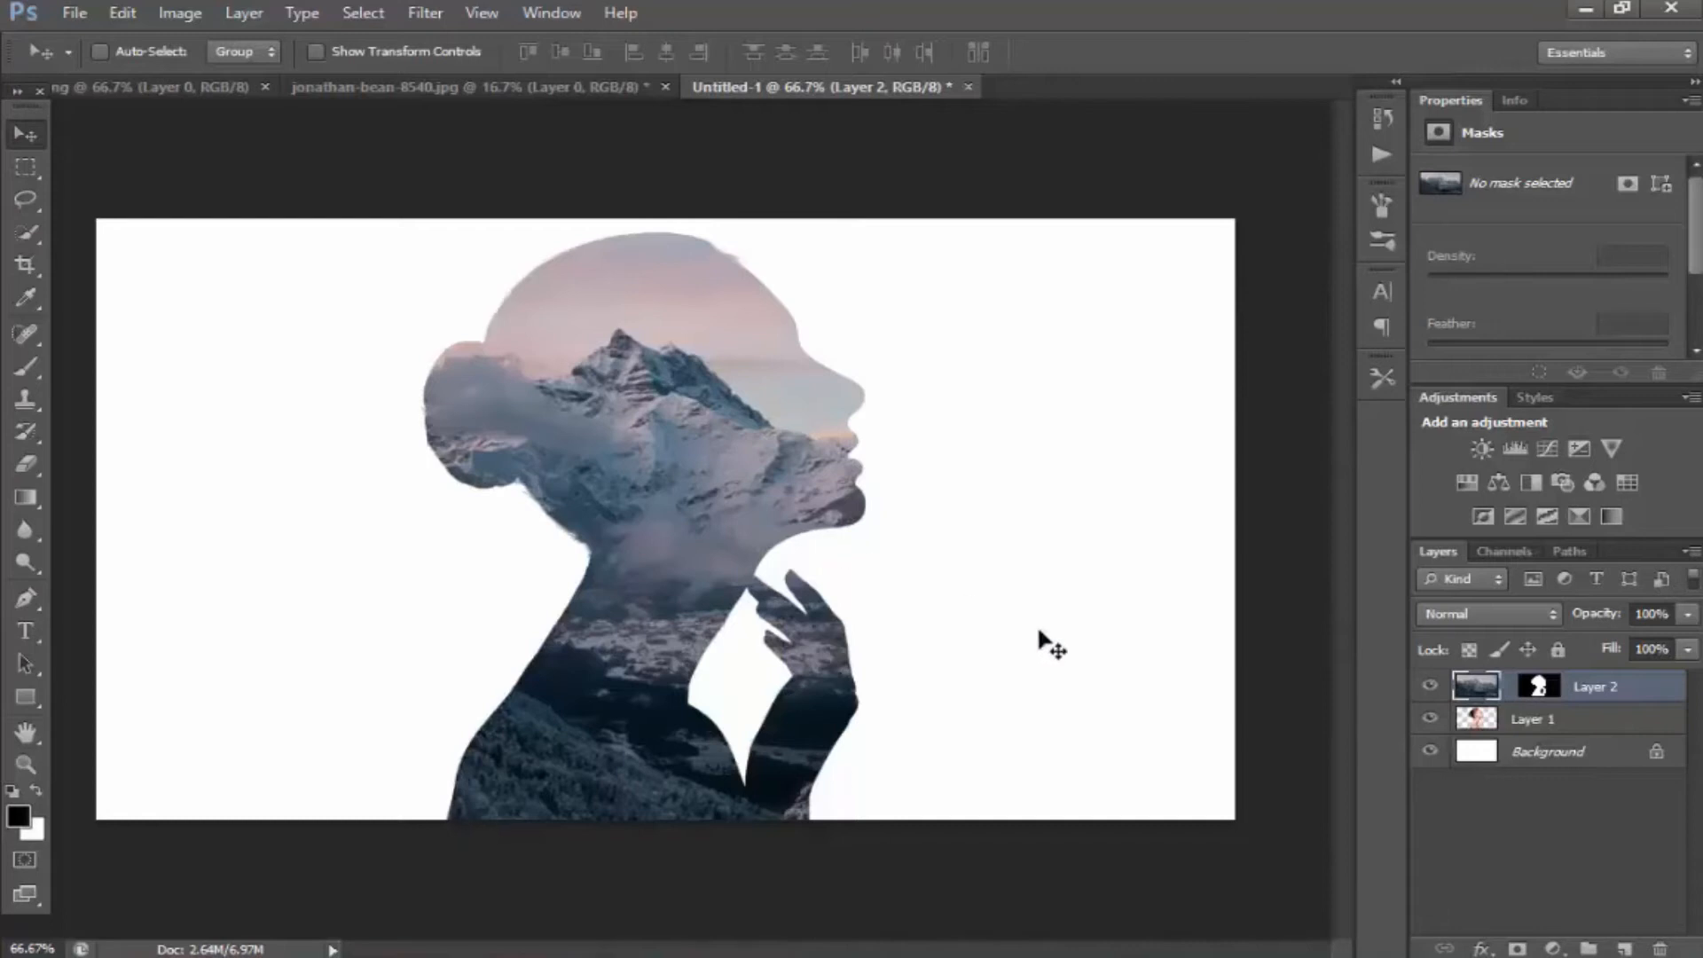
Step: Duplicate Layer 1 as Layer 1 copy and place the copy above the masked mountain layer
left_click(1558, 720)
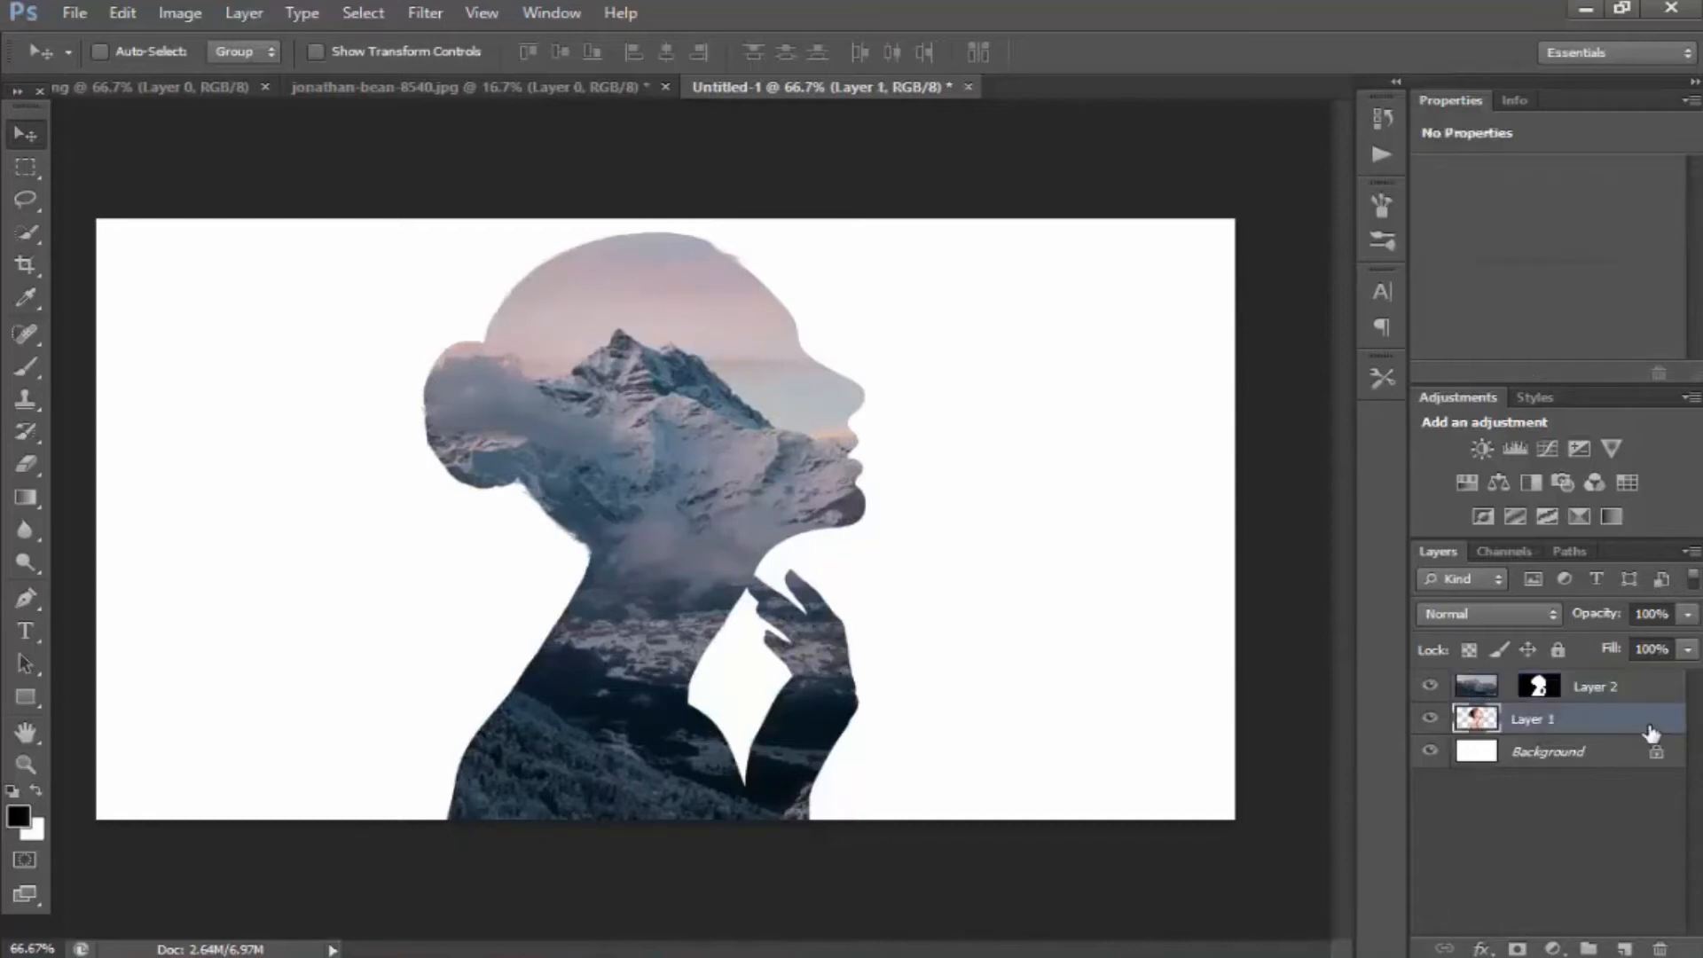
right_click(1652, 722)
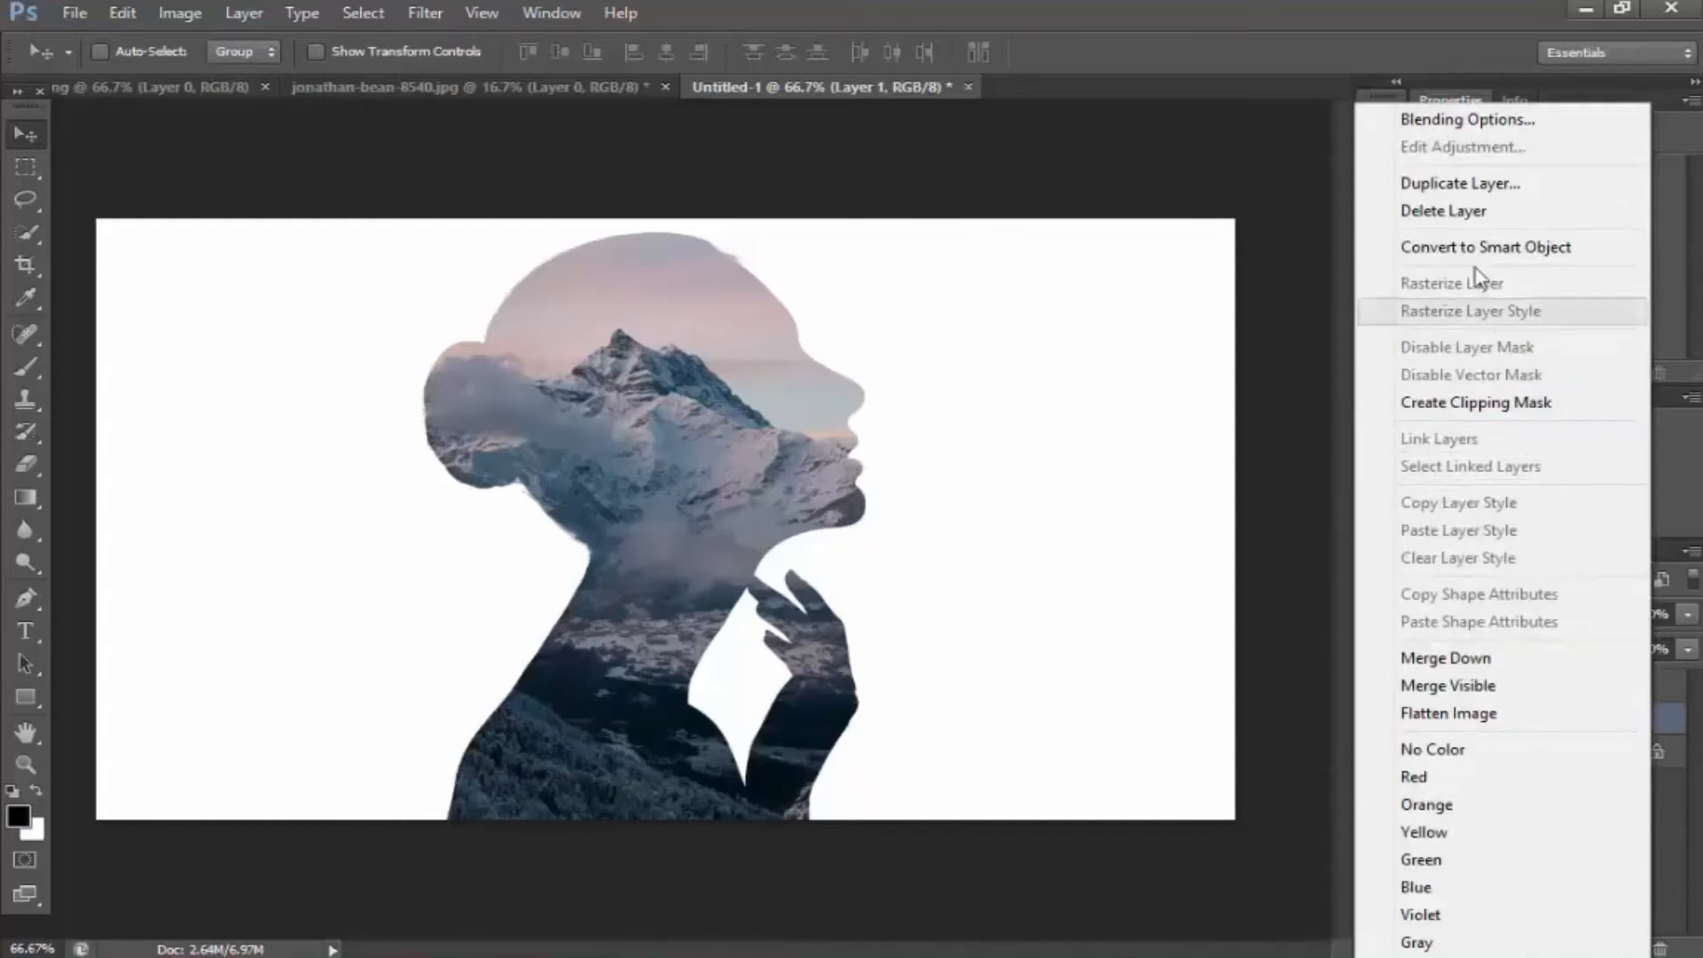
left_click(1479, 183)
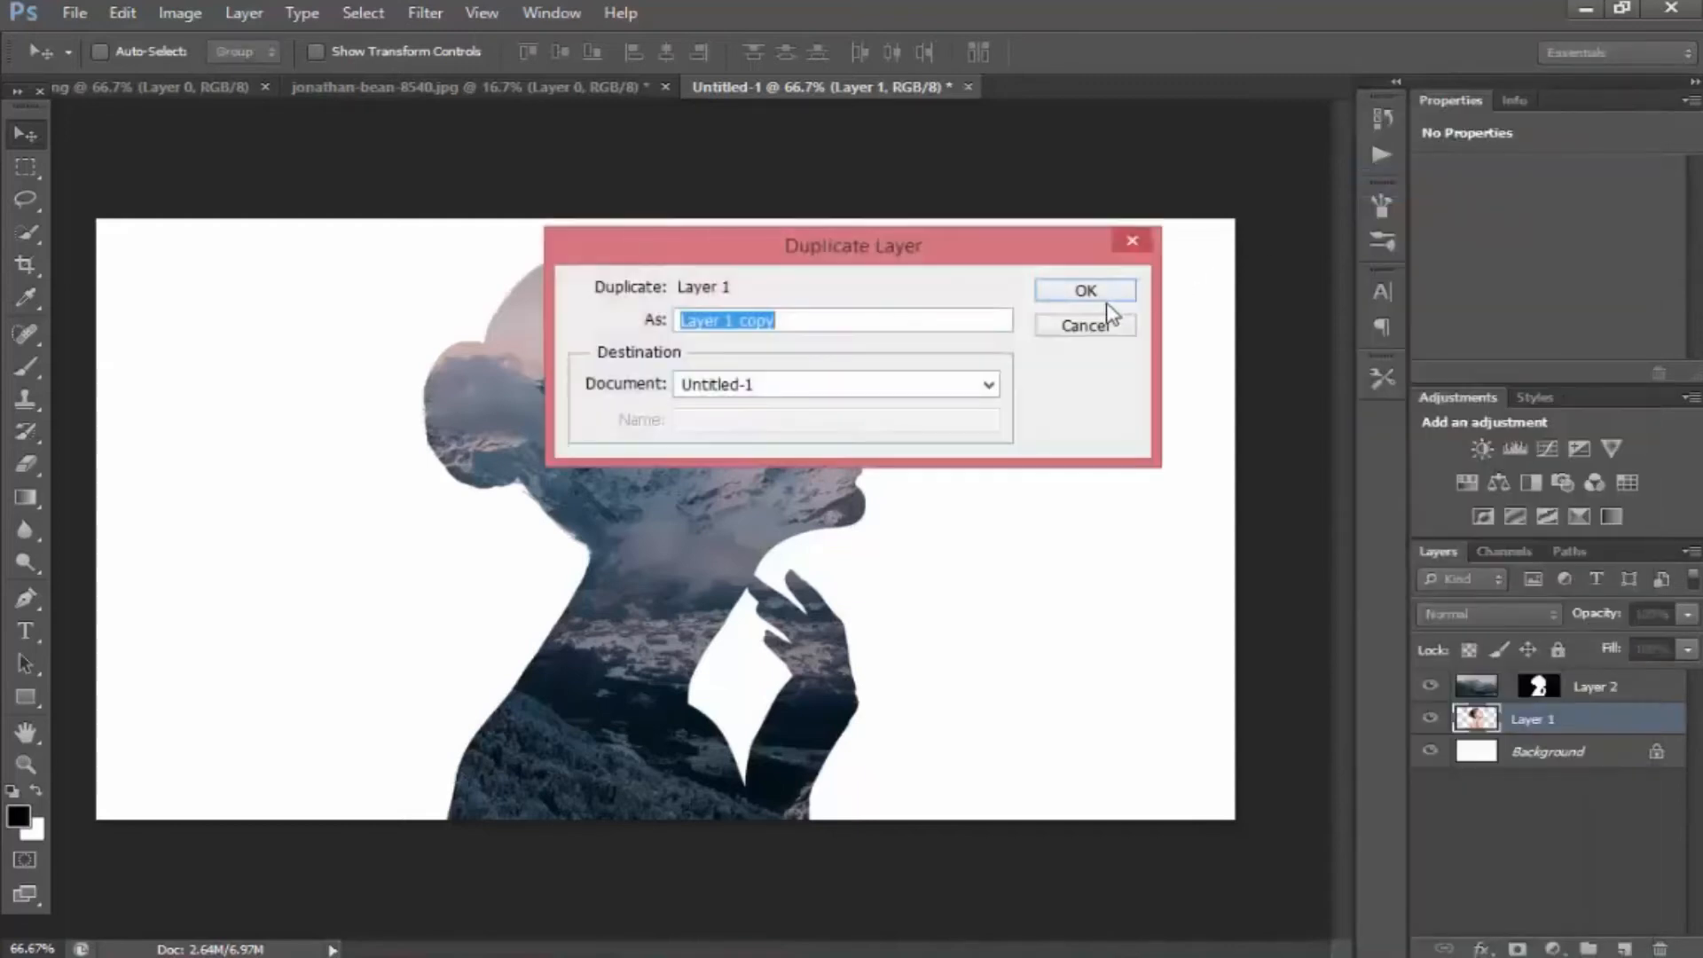
left_click(1085, 291)
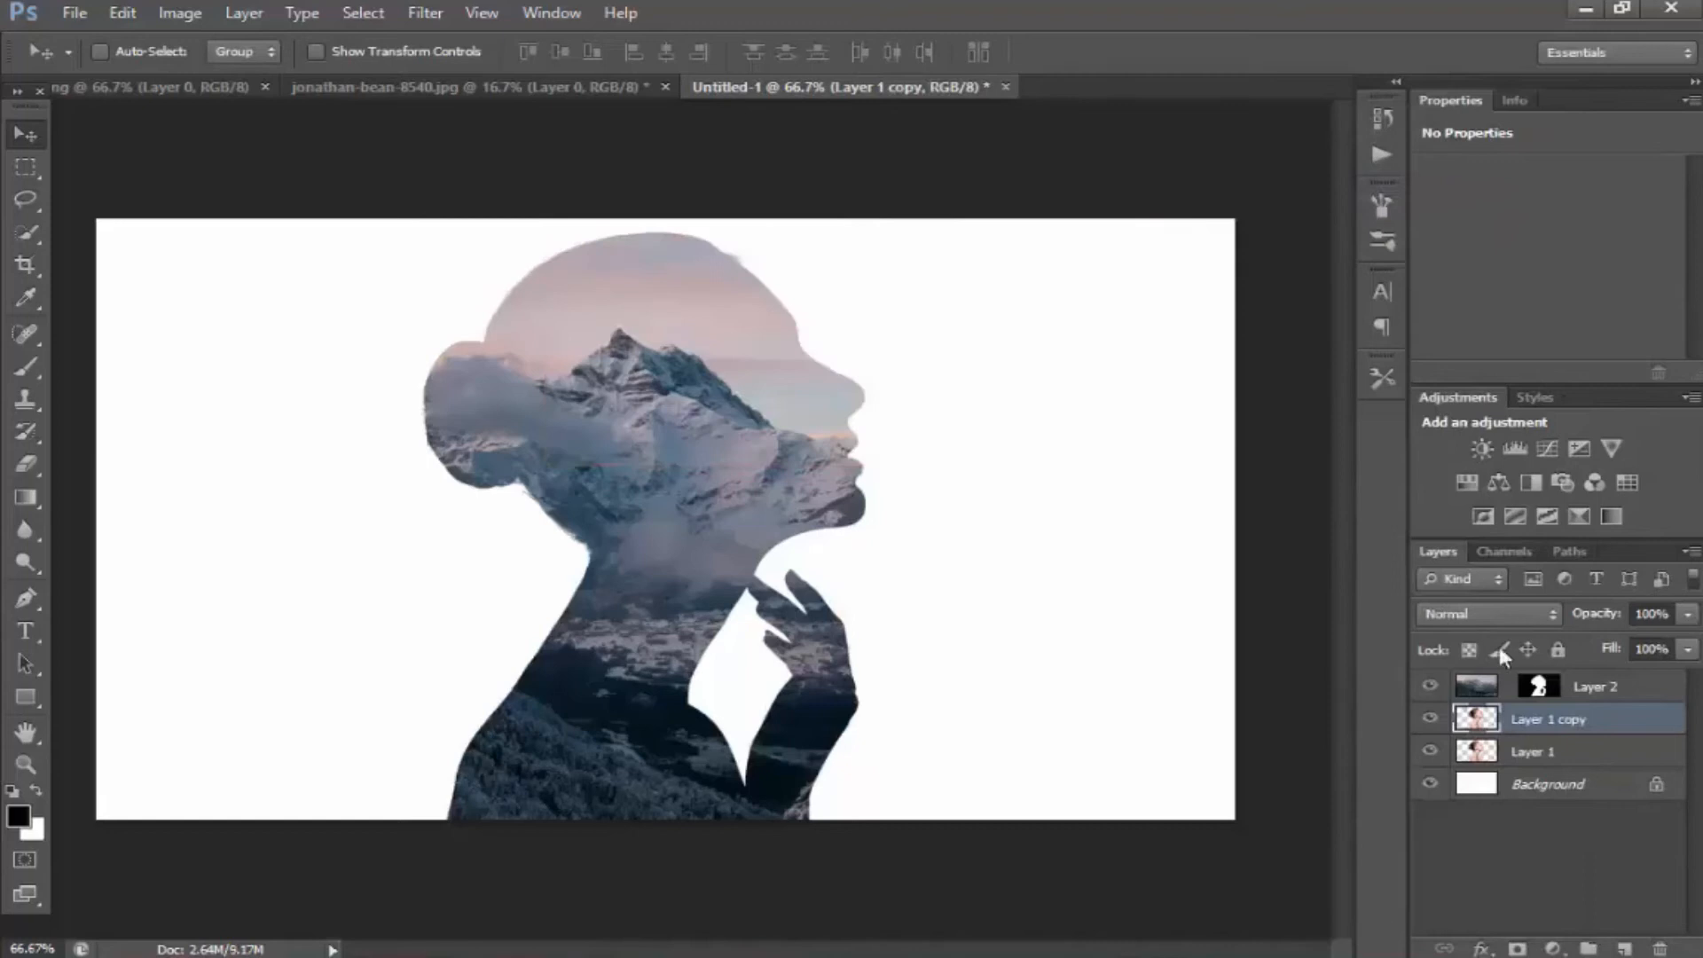
left_click_drag(1621, 727, 1607, 676)
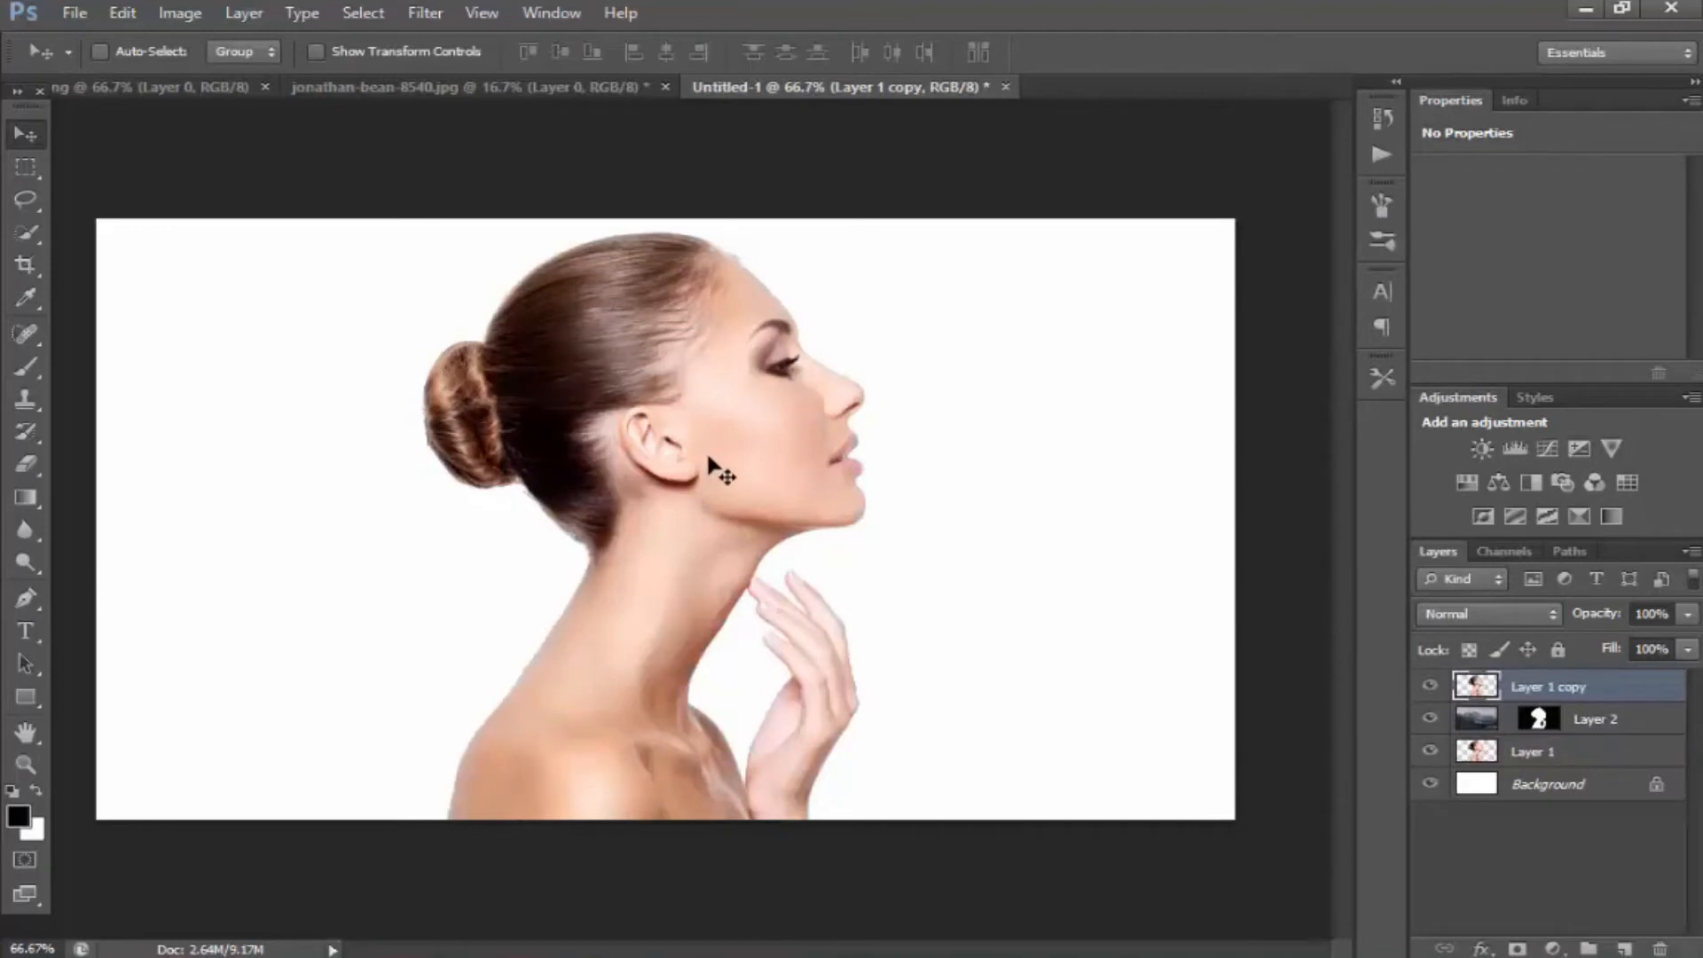
Step: Desaturate Layer 1 copy and set its blend mode to Multiply
left_click(180, 13)
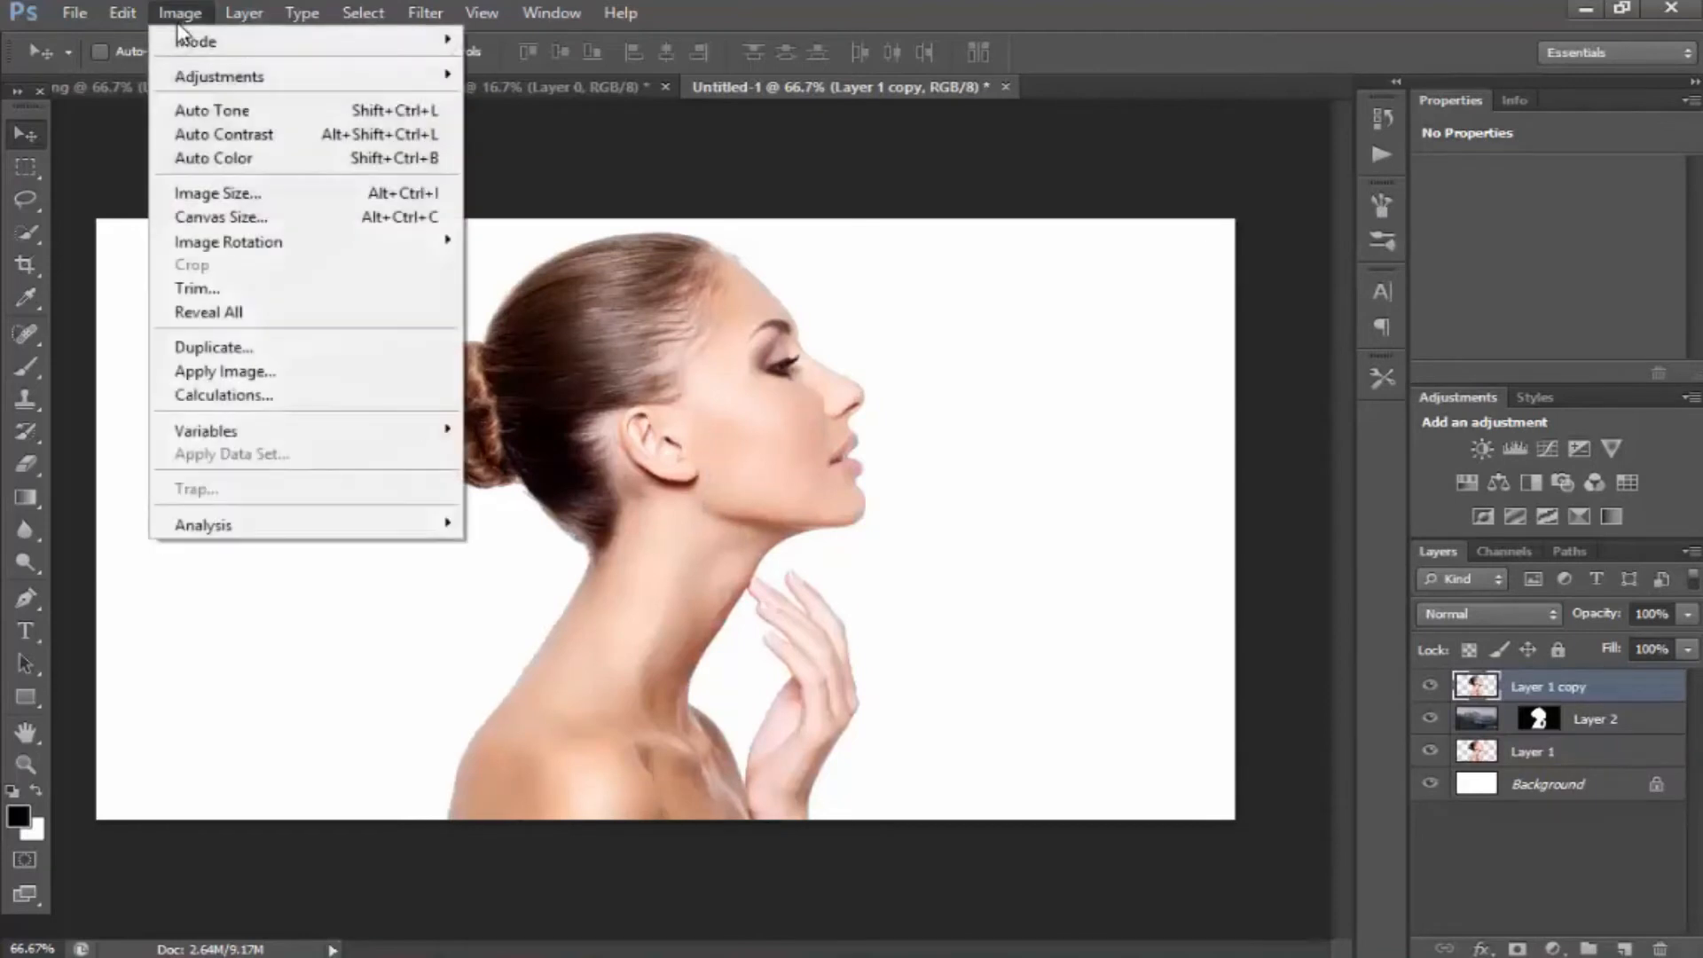
mouse_move(440, 89)
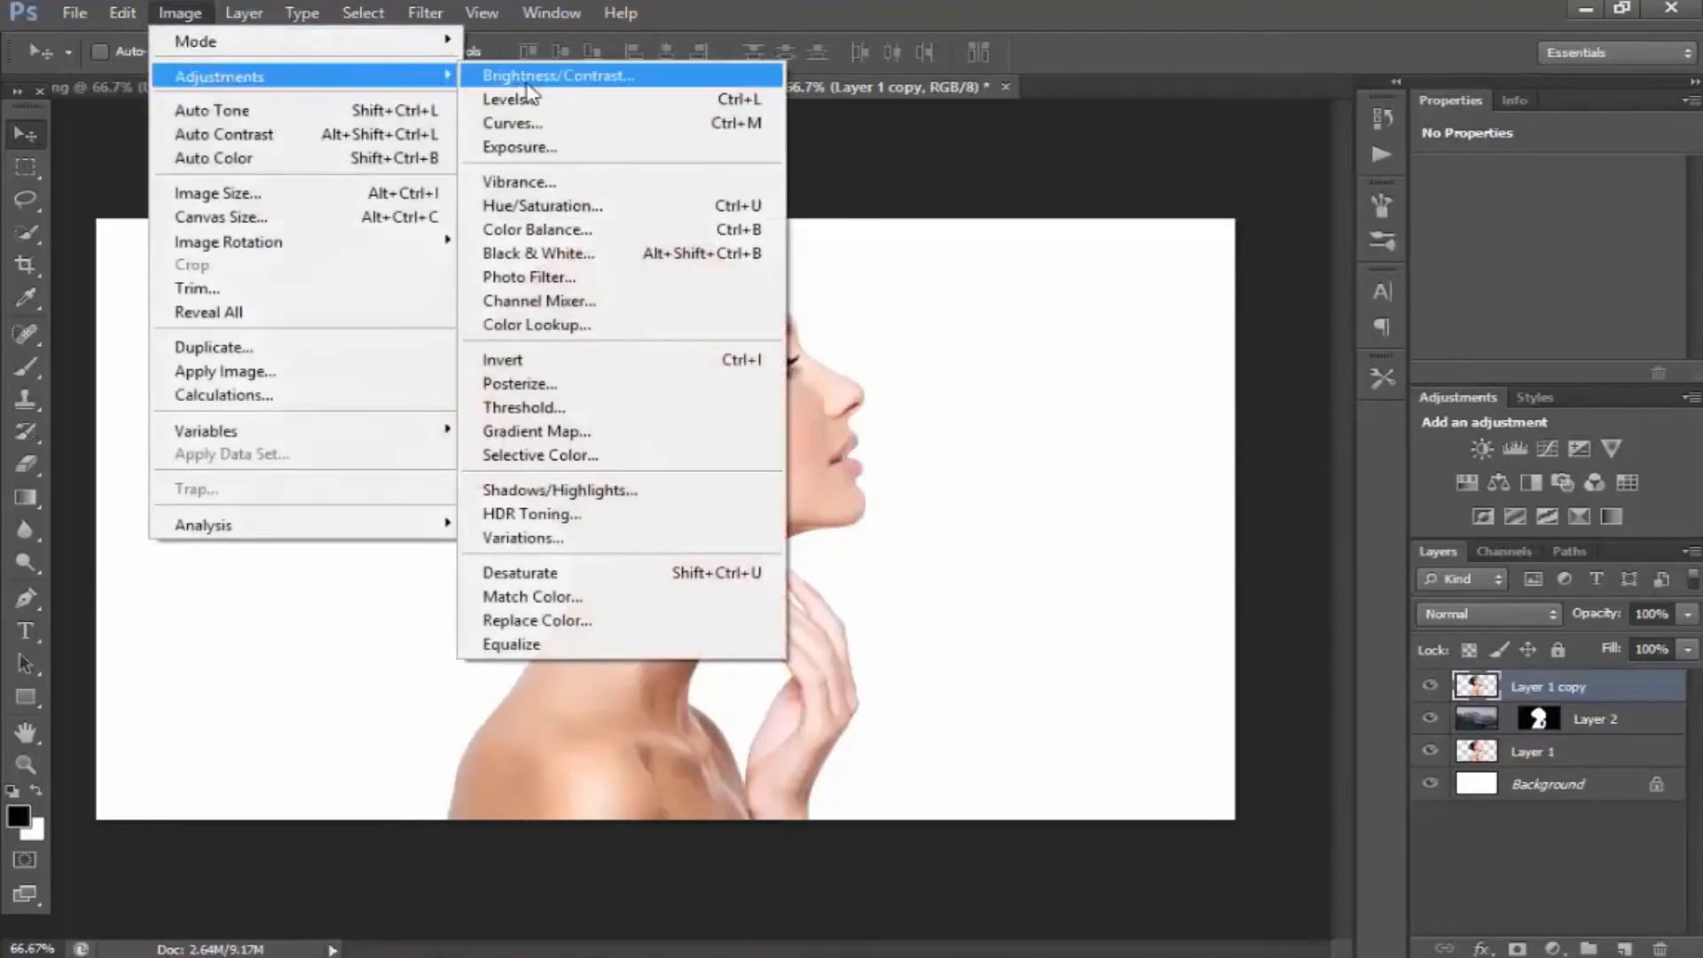
left_click(663, 572)
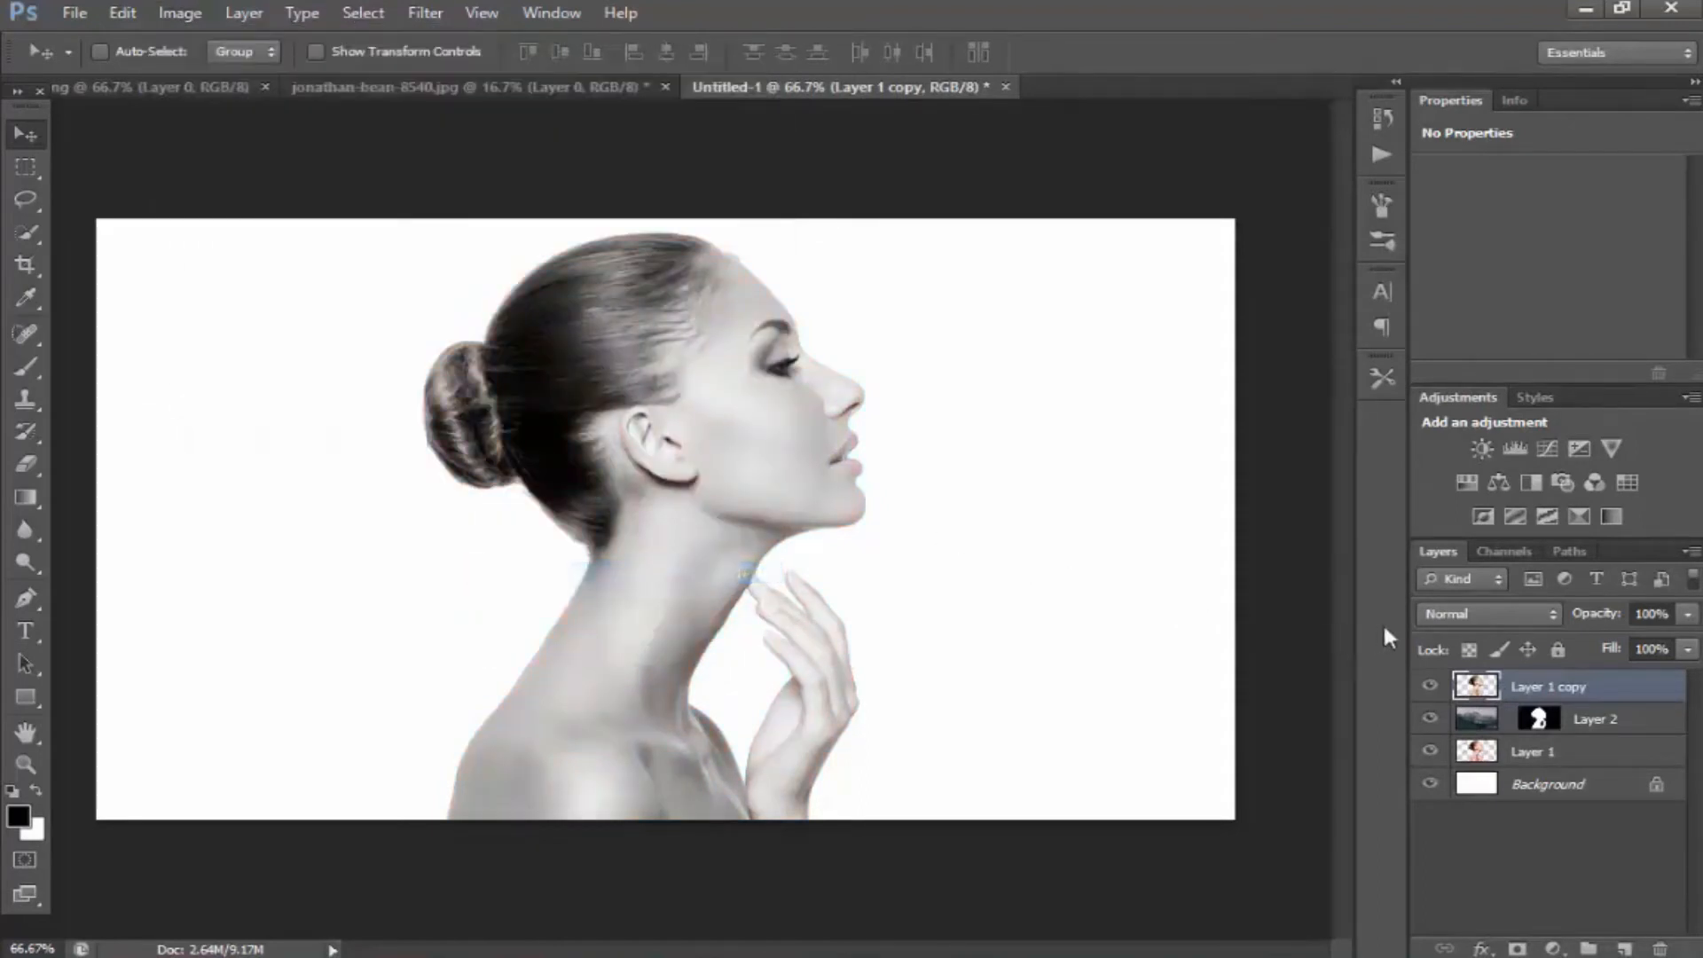
left_click(1525, 619)
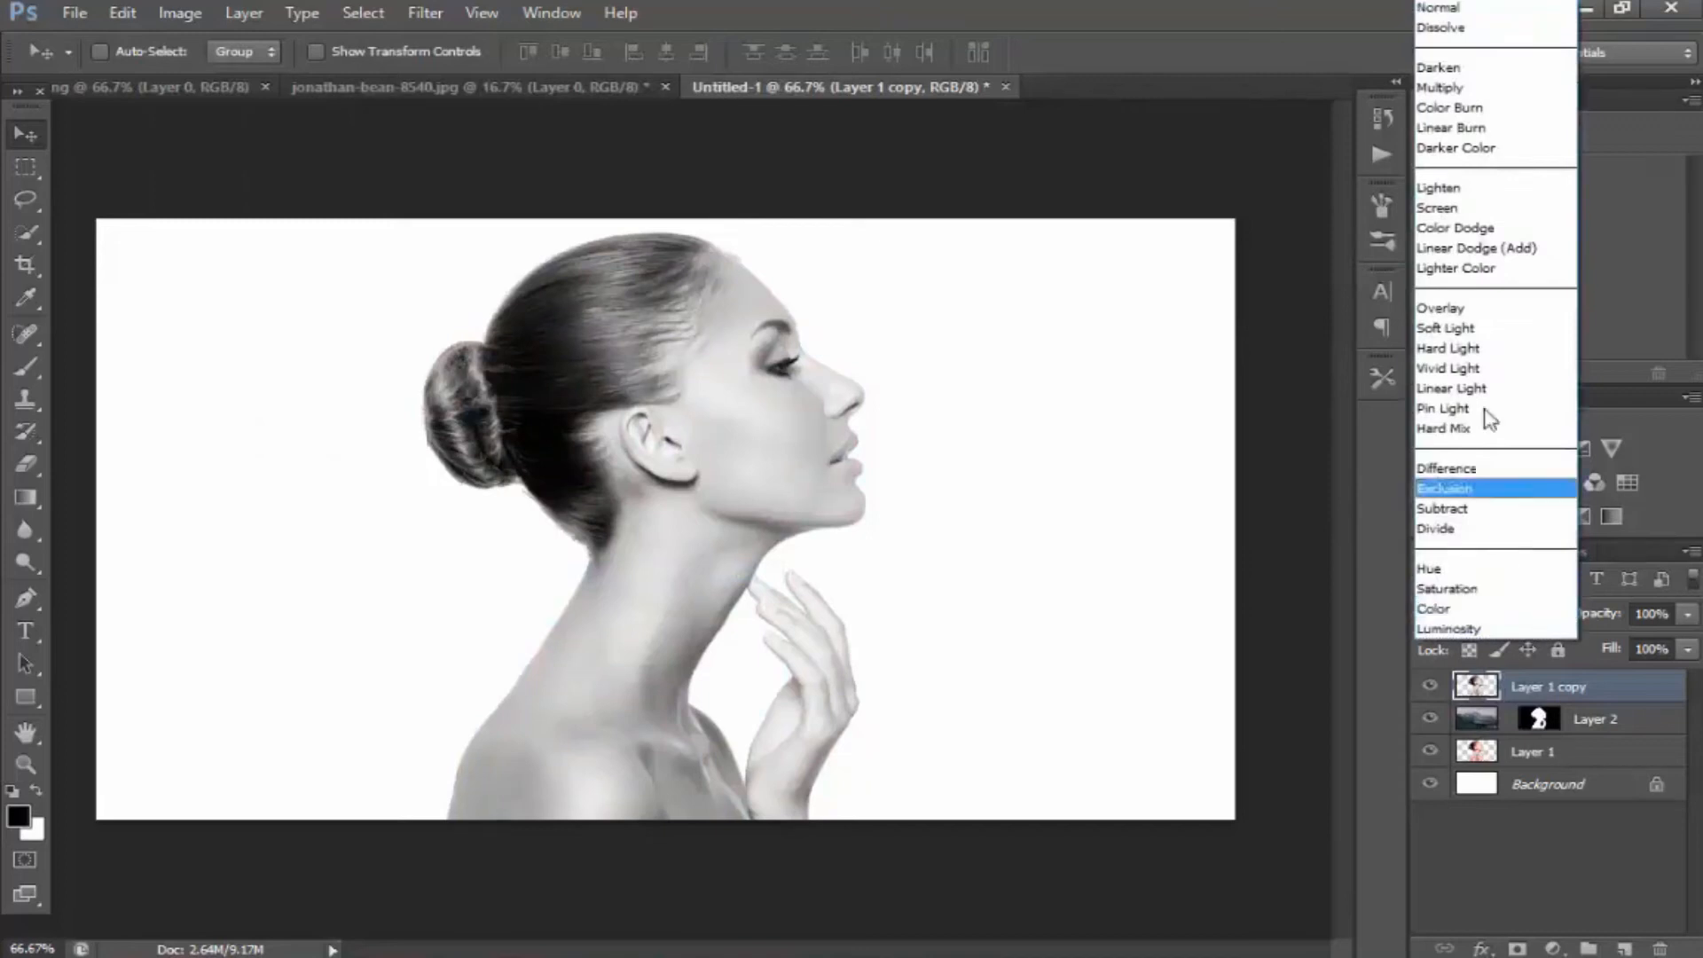
left_click(1442, 89)
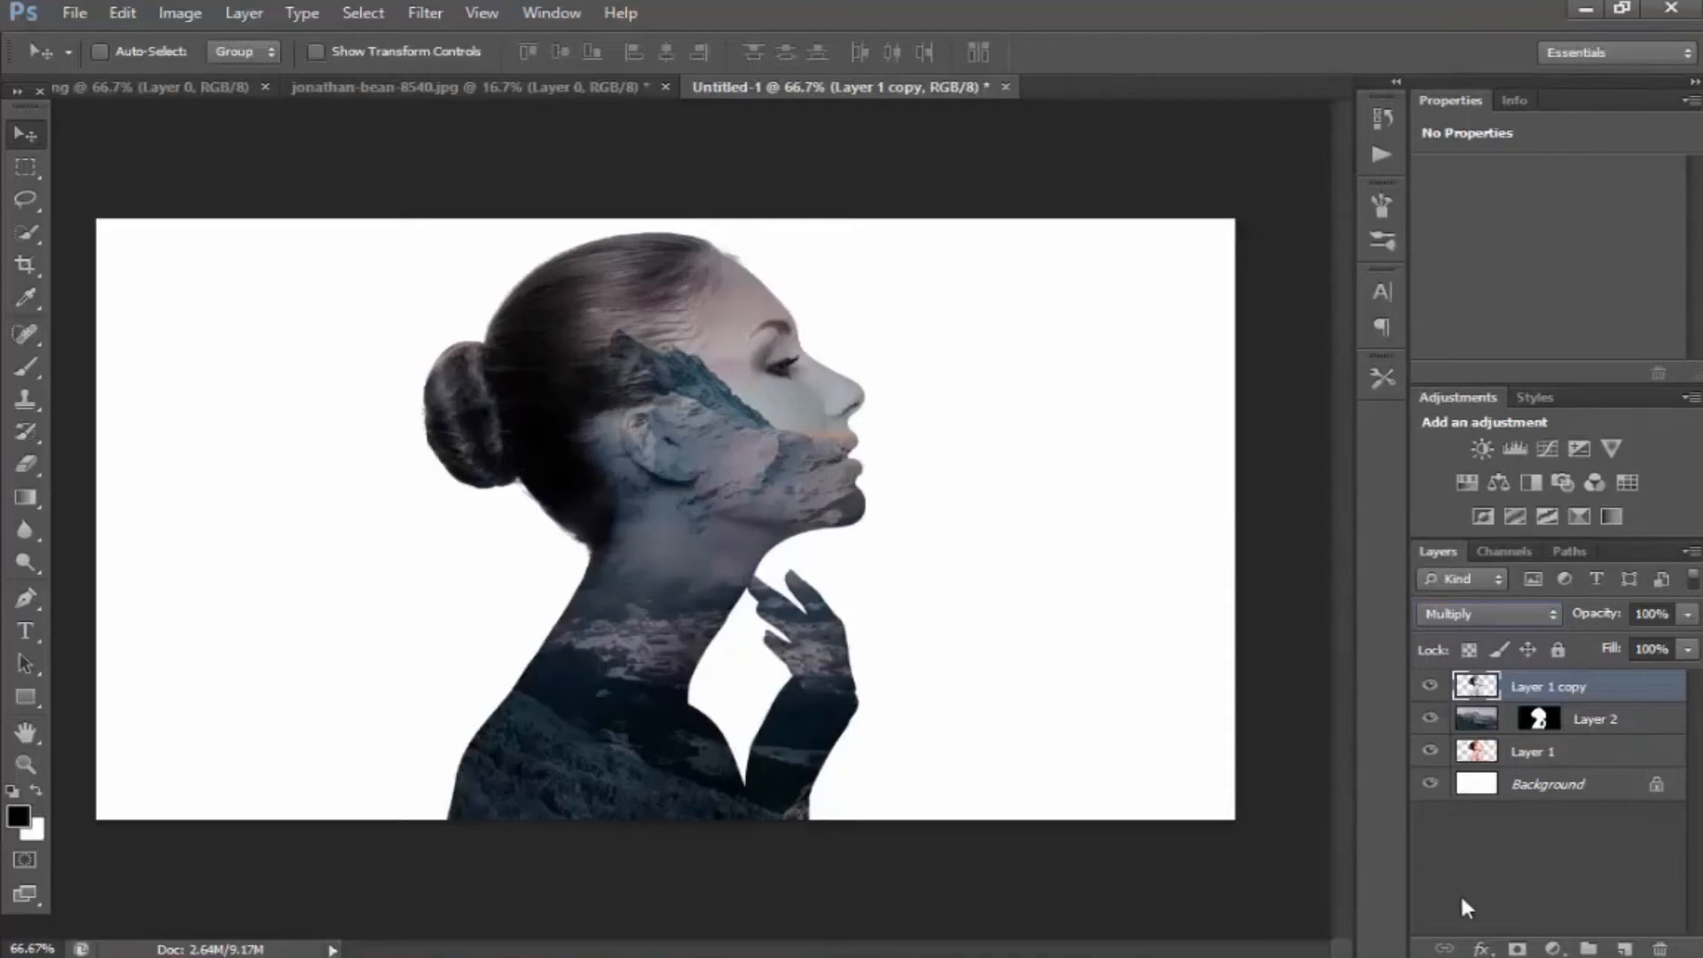
Step: Add a layer mask to Layer 1 copy and paint out the hair, ear and upper neck with a 300 px black brush at 70% opacity
left_click(1517, 949)
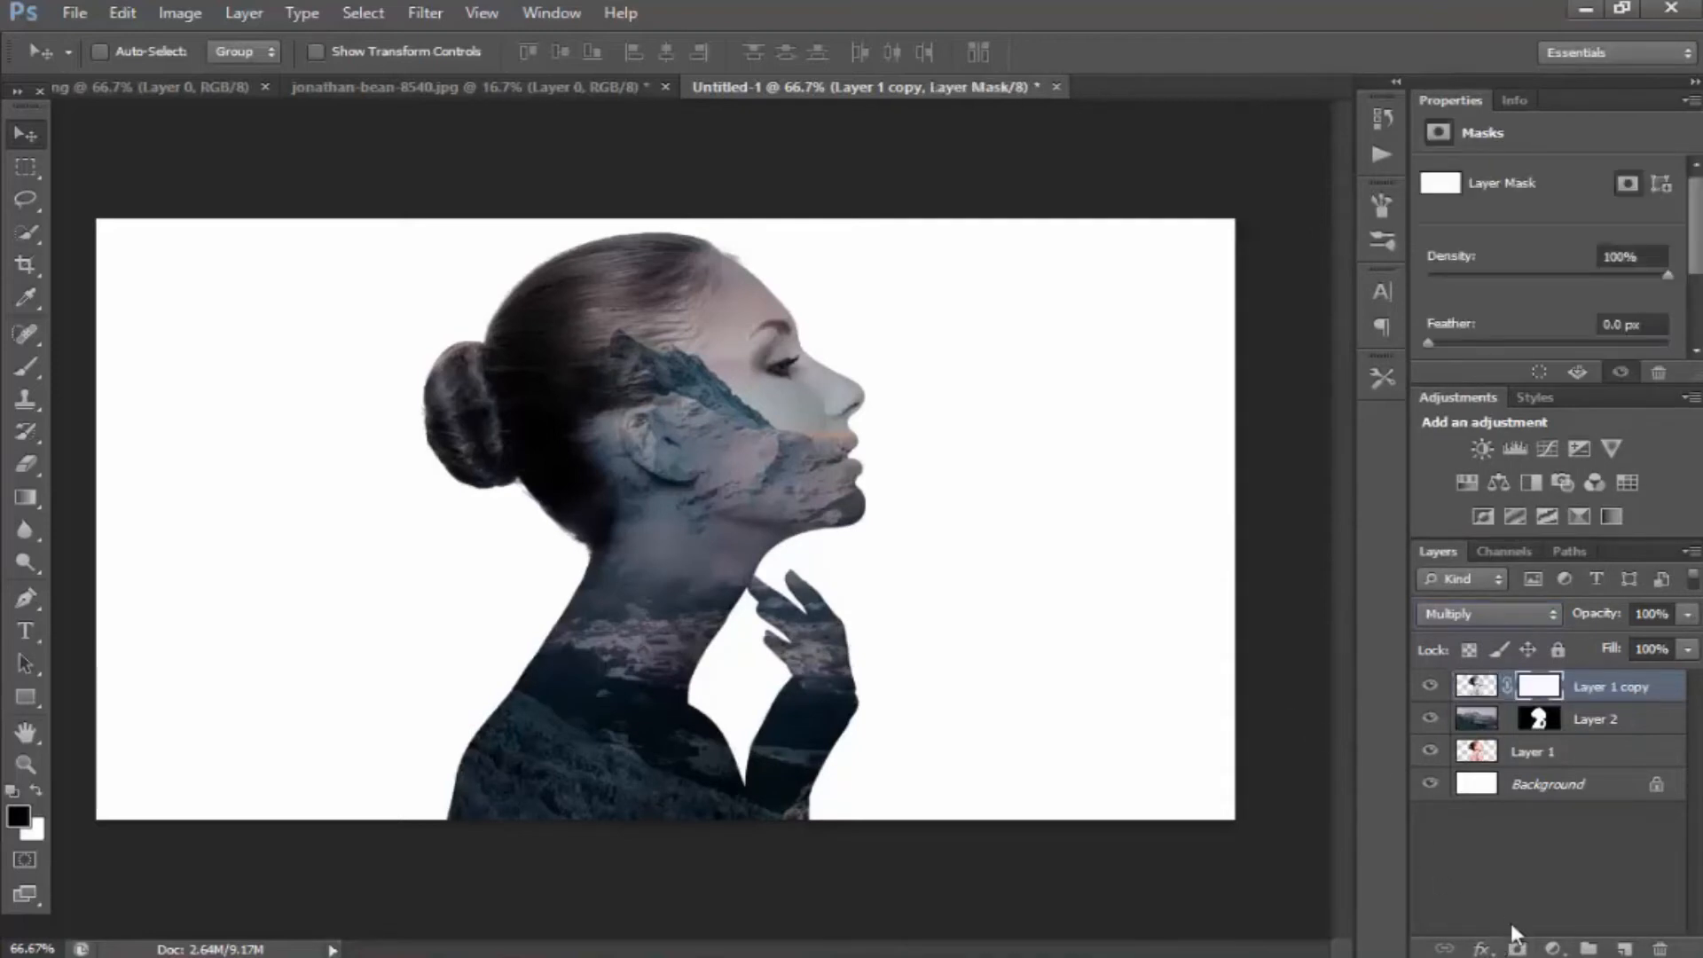
left_click(25, 366)
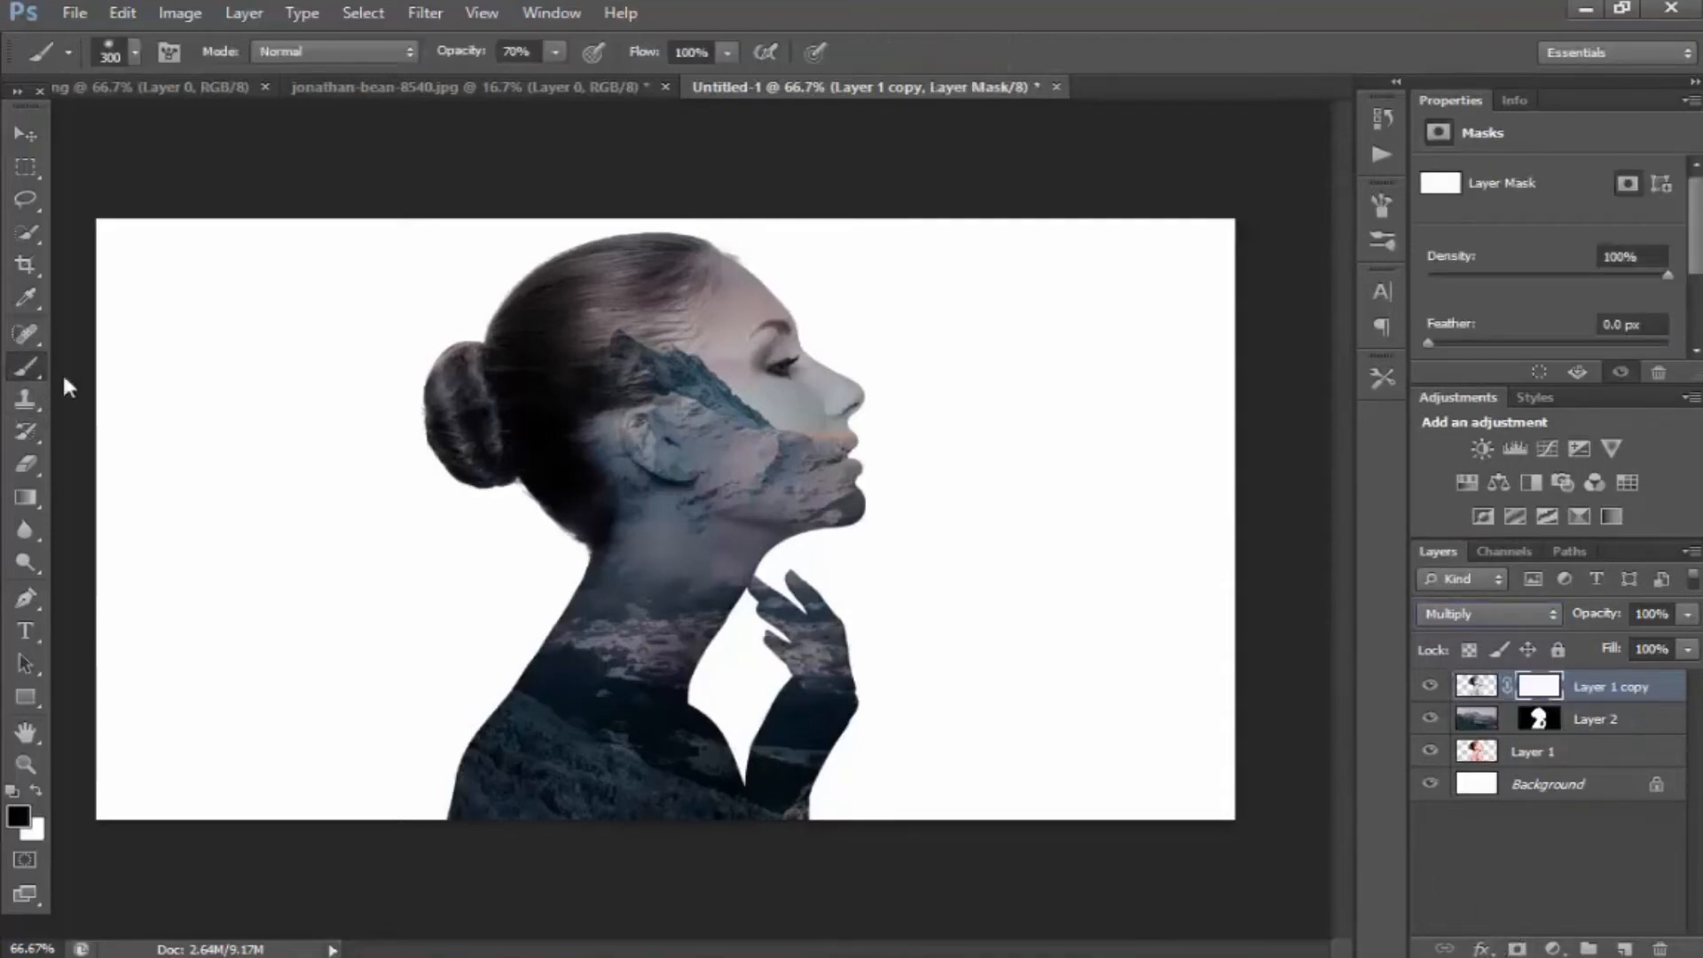
mouse_move(597, 335)
left_mouse_down()
mouse_move(642, 277)
mouse_move(512, 331)
mouse_move(574, 297)
mouse_move(541, 367)
mouse_move(530, 470)
mouse_move(522, 448)
mouse_move(626, 274)
mouse_move(668, 250)
mouse_move(521, 305)
mouse_move(524, 354)
mouse_move(614, 251)
mouse_move(432, 348)
mouse_move(722, 244)
mouse_move(608, 304)
mouse_move(526, 400)
mouse_move(721, 209)
mouse_move(494, 429)
mouse_move(483, 487)
mouse_move(630, 600)
left_mouse_up()
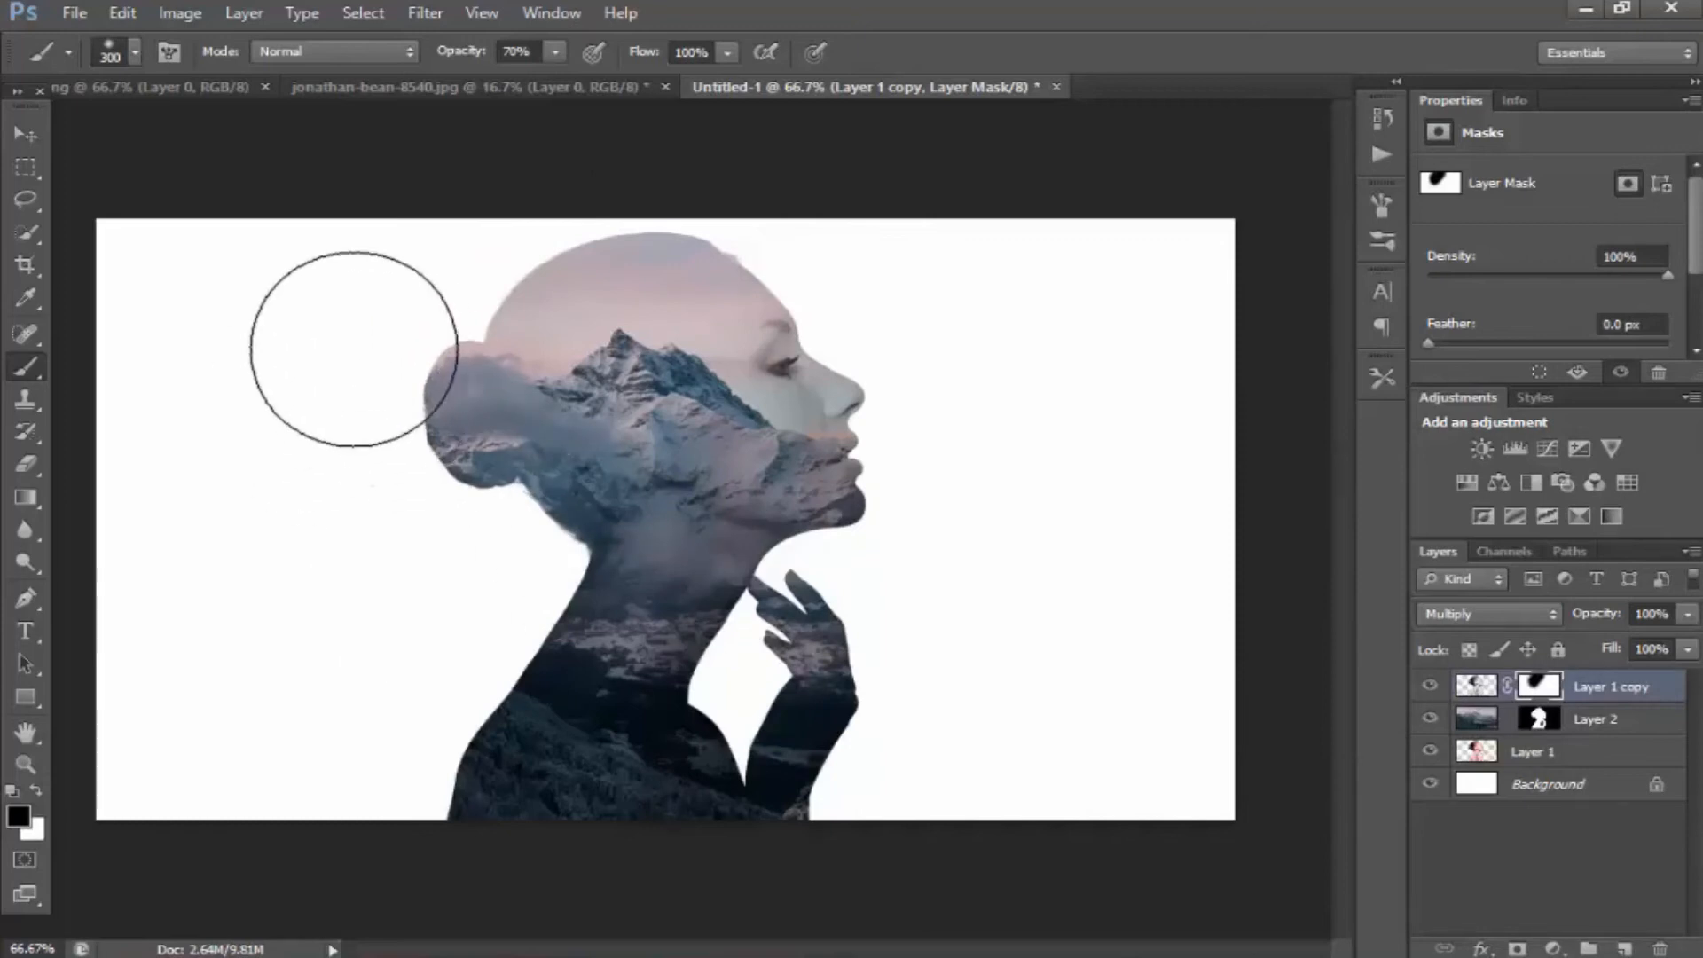
Step: Copy the mountain photo from jonathan-bean-8540.jpg into Untitled-1 again, as a new layer on top of the stack
left_click(443, 89)
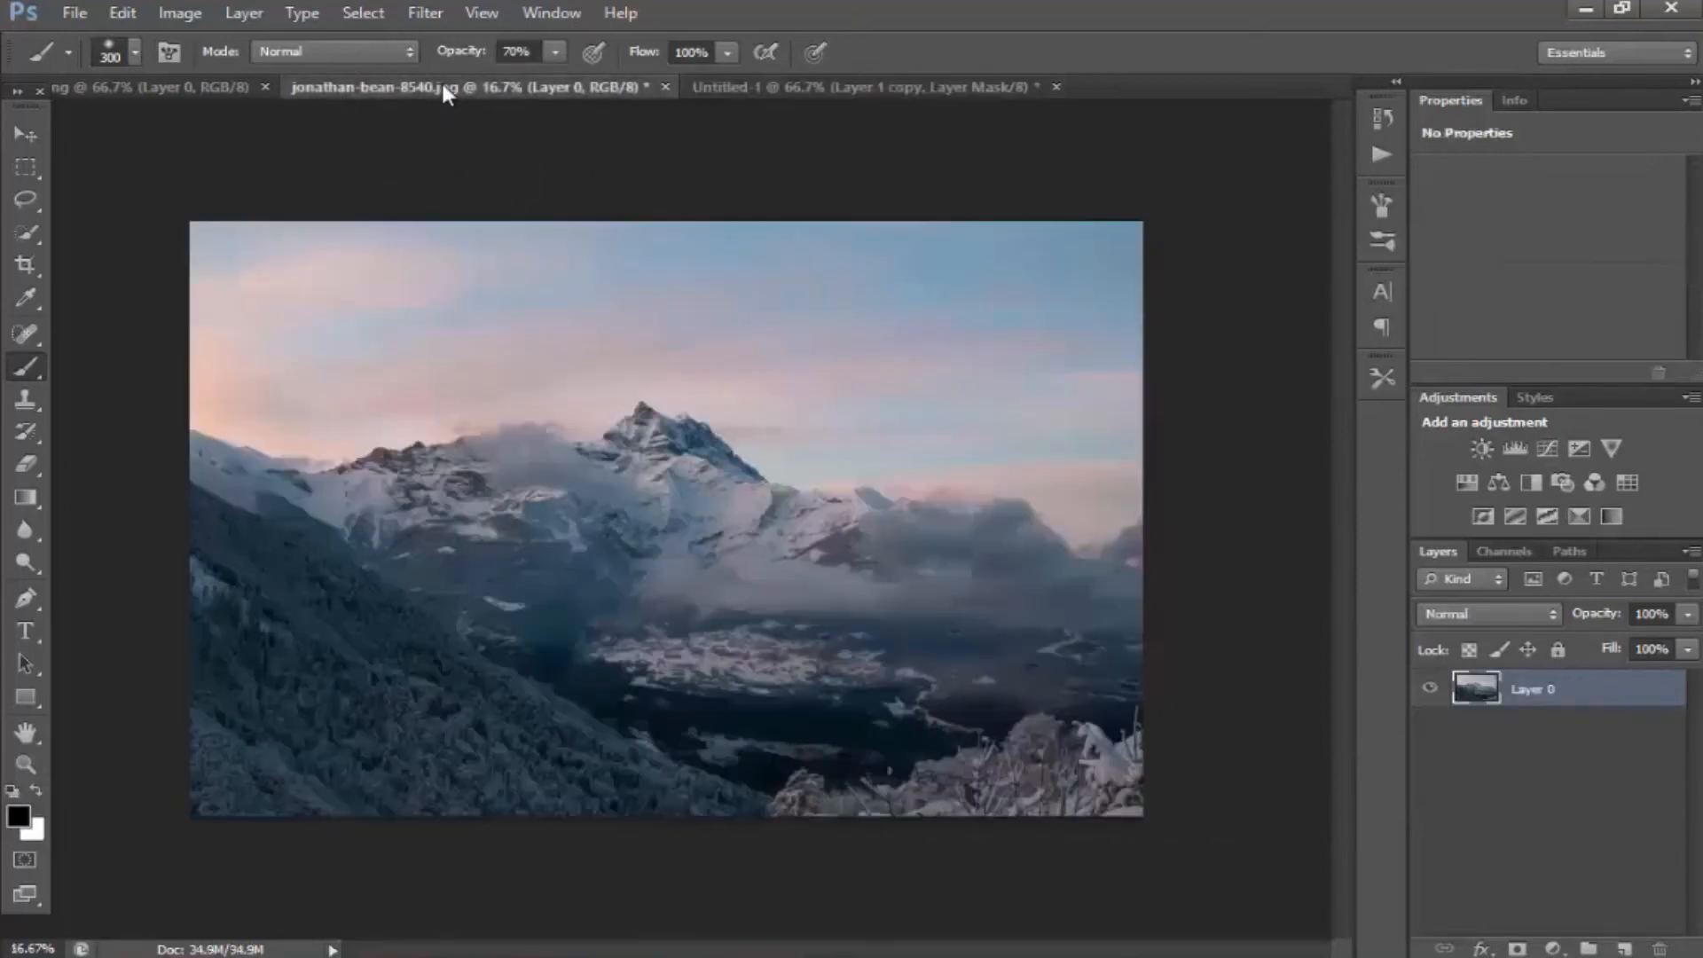
left_click(23, 135)
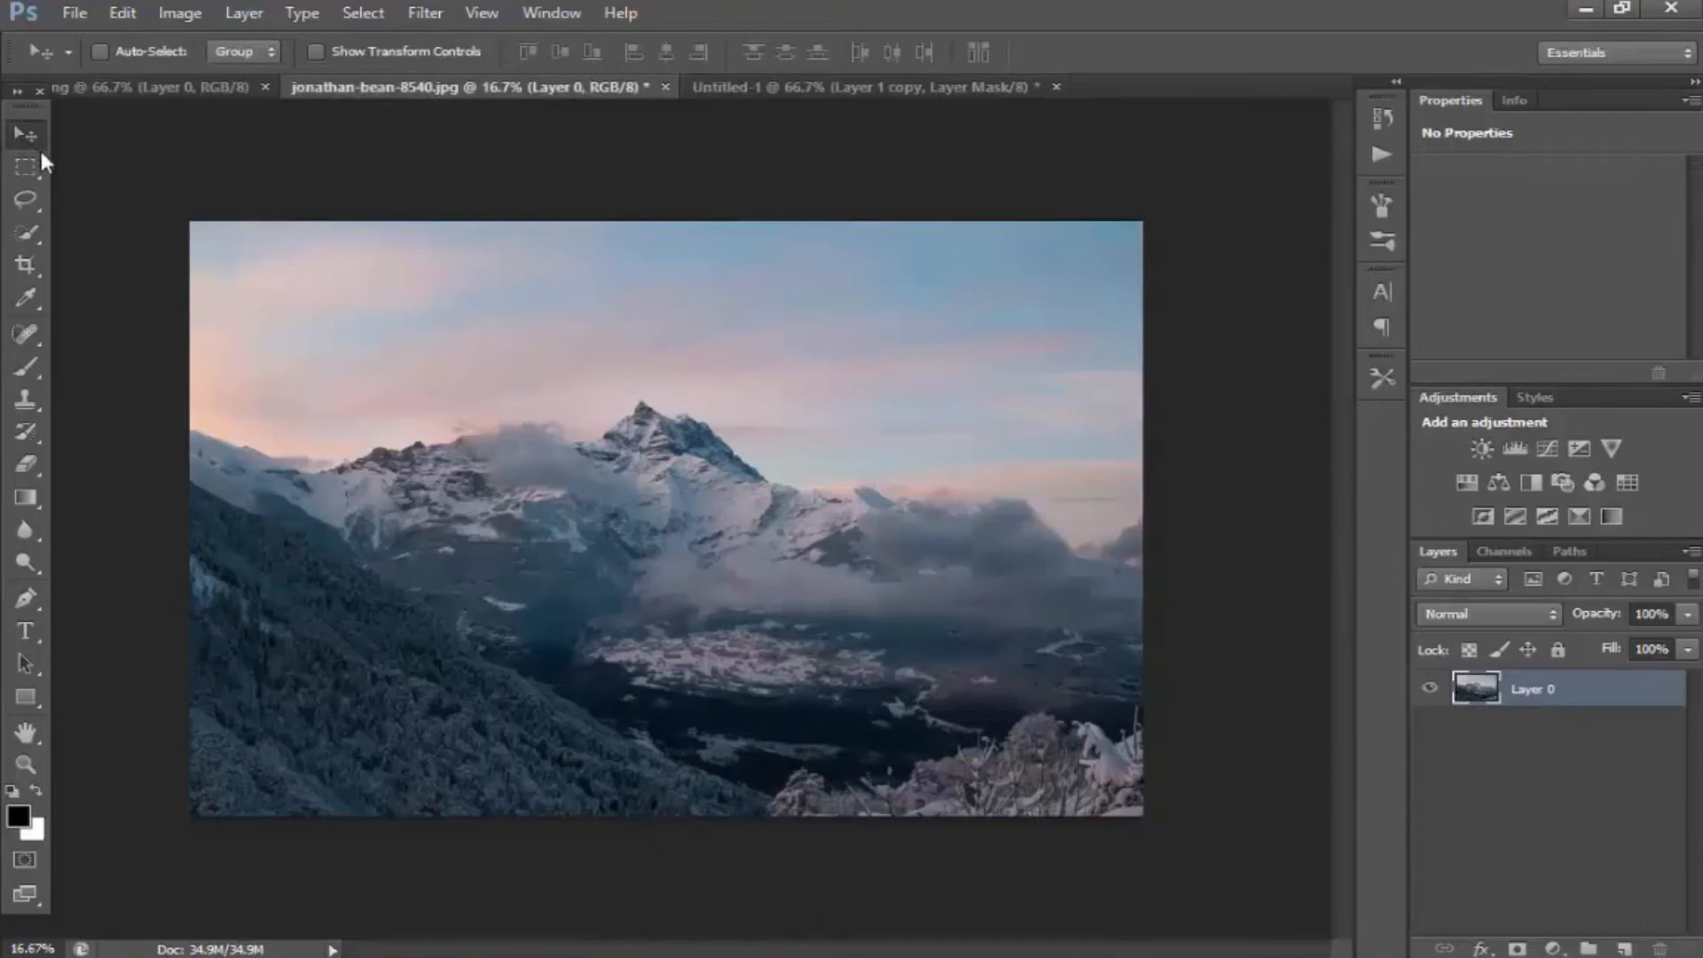
left_click_drag(472, 342, 476, 454)
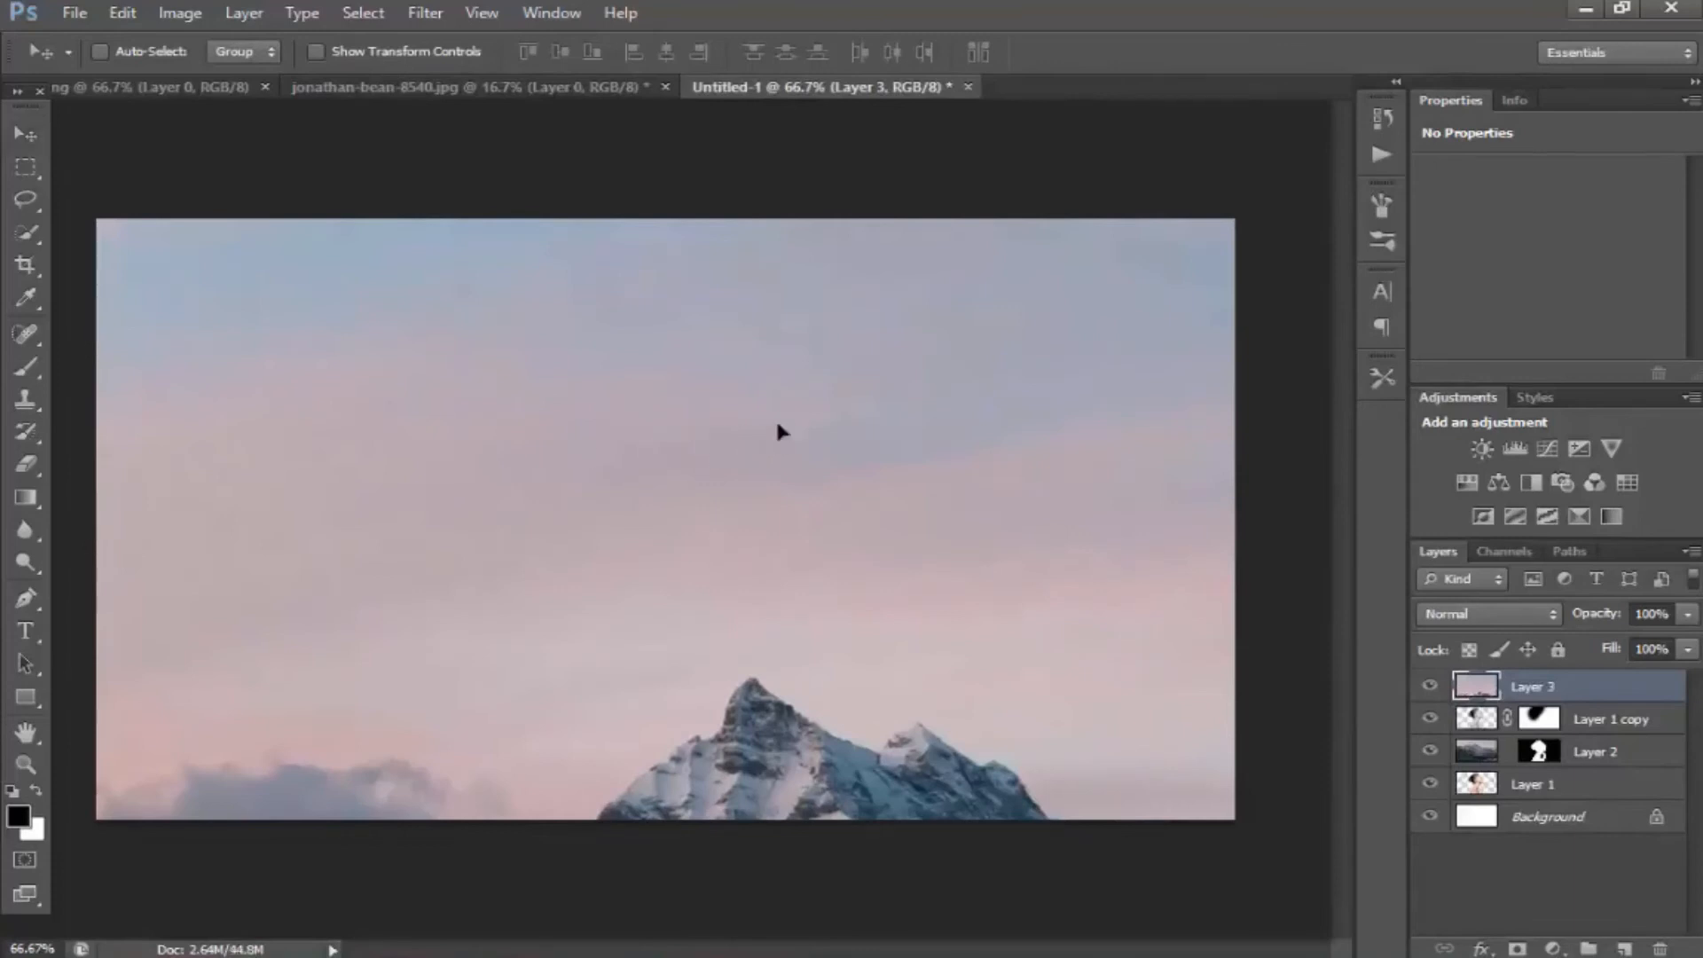
Step: Scale Layer 3 down proportionally to about 31% and position it so the mountain photo covers the whole canvas
key("ctrl+t")
left_click_drag(1063, 377, 439, 534)
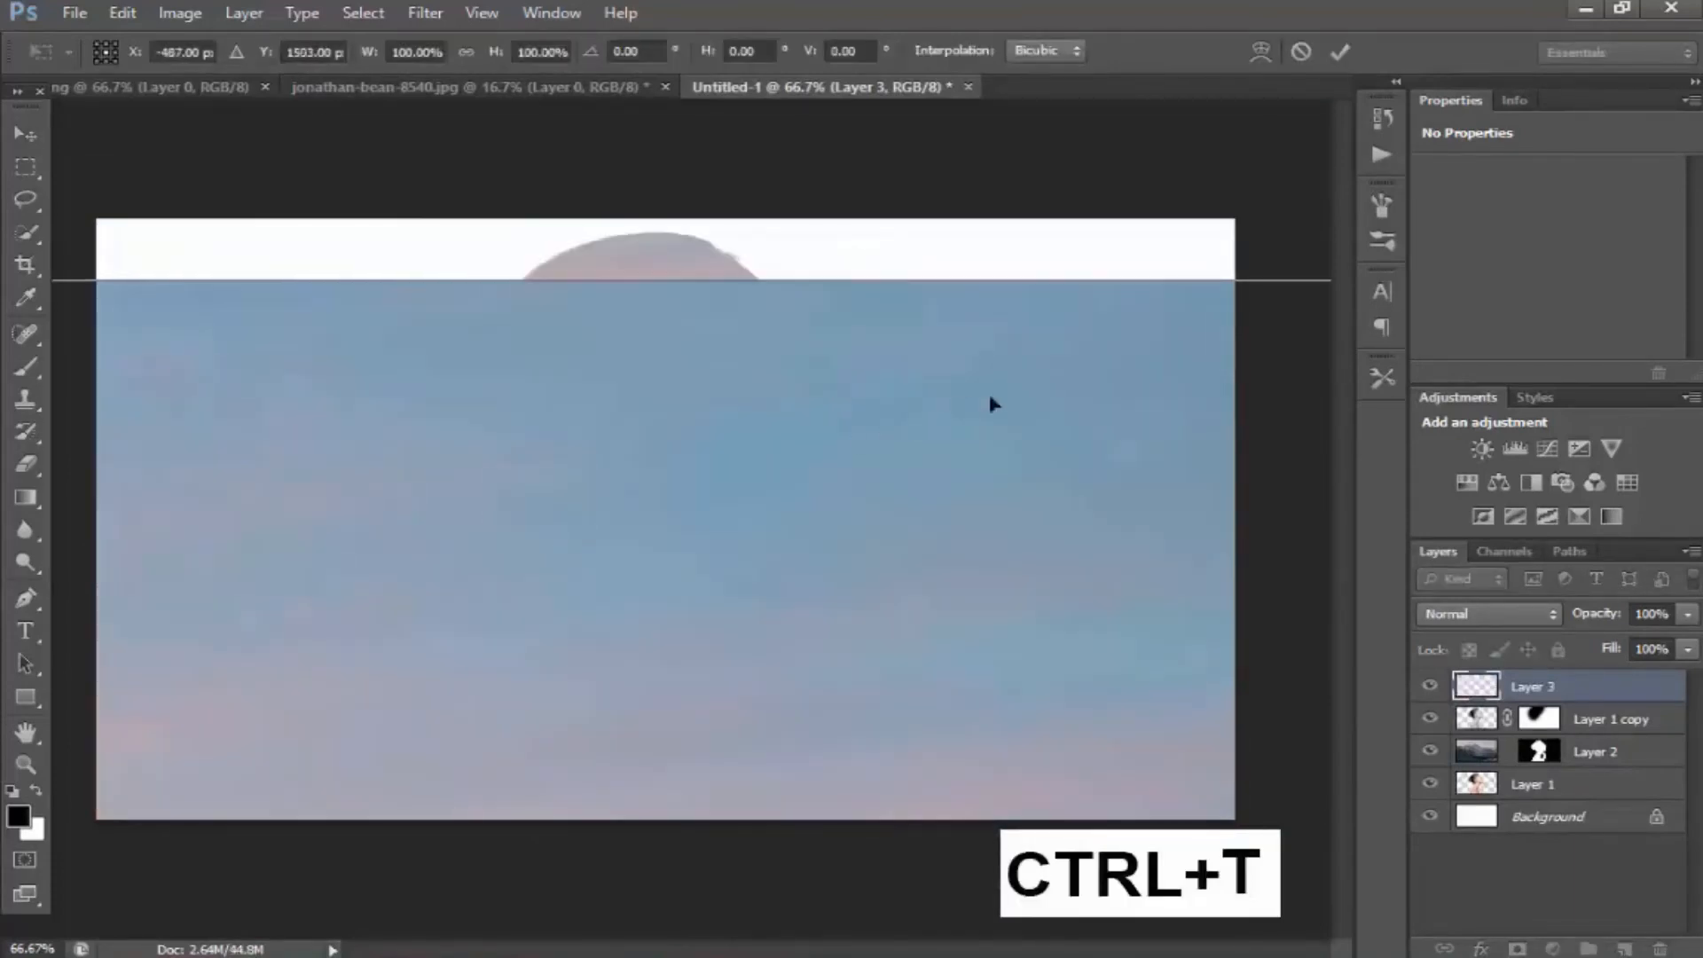
left_click_drag(991, 397, 312, 455)
left_click_drag(887, 336, 1153, 218)
left_click_drag(1092, 281, 1092, 281)
left_click_drag(1152, 218, 1110, 304)
left_click_drag(994, 424, 1027, 357)
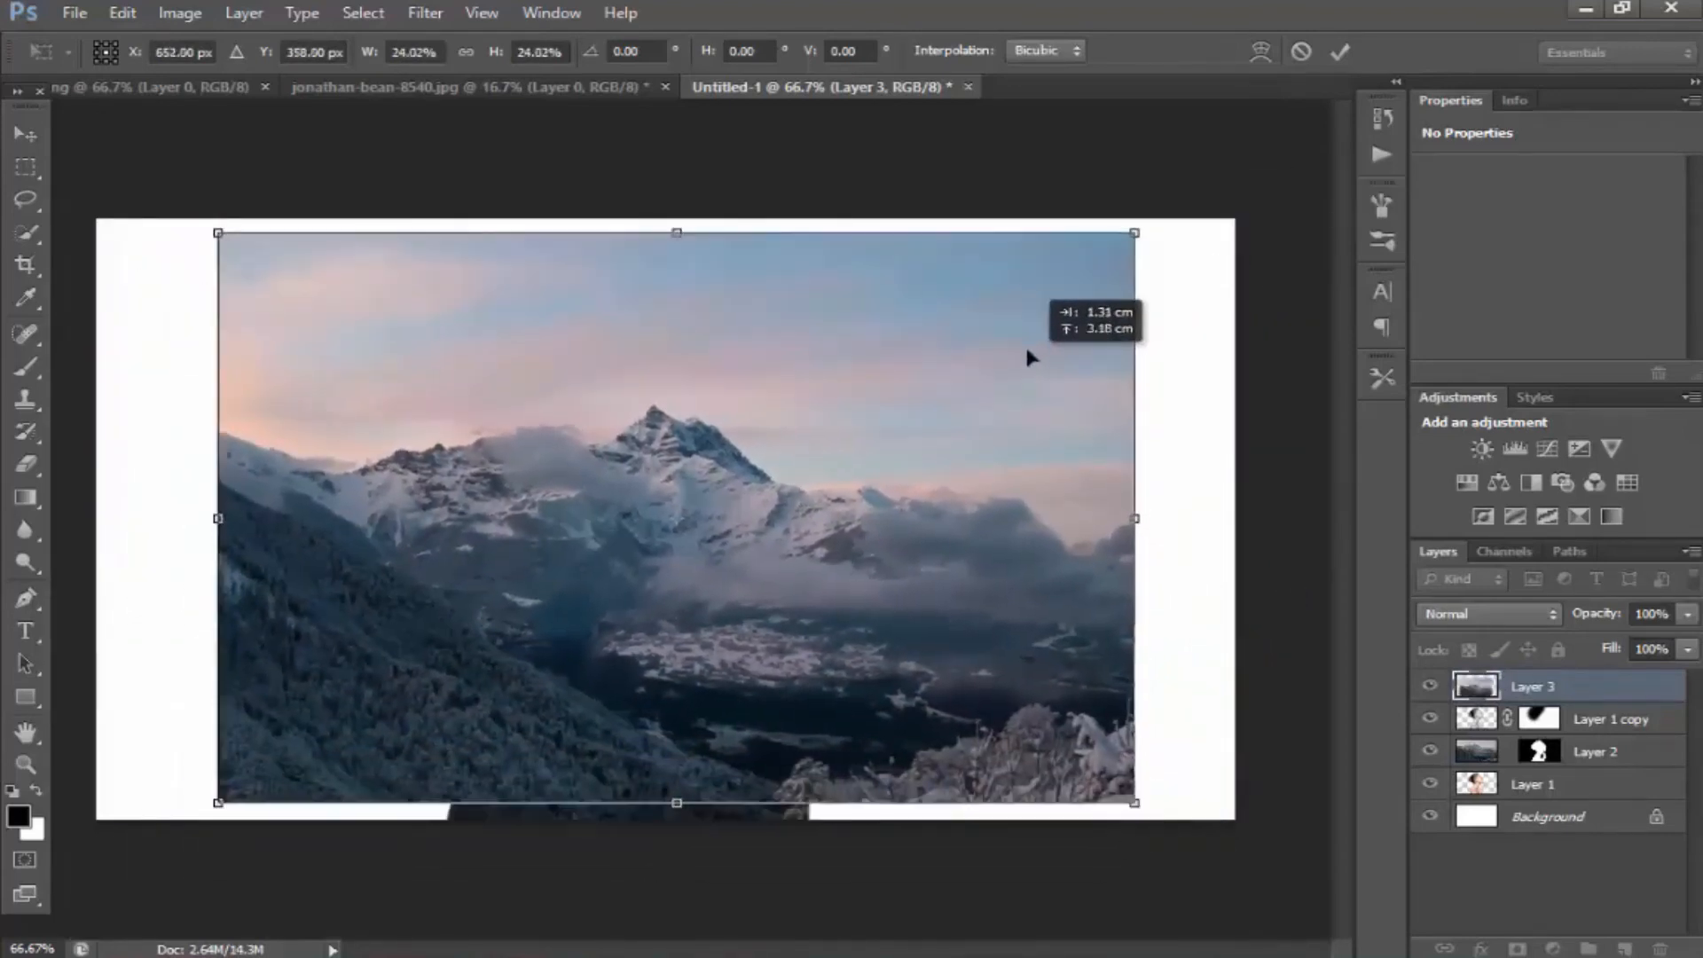
left_click_drag(1144, 230, 1252, 167)
mouse_move(1200, 270)
left_mouse_down()
mouse_move(1173, 280)
mouse_move(1191, 278)
left_mouse_up()
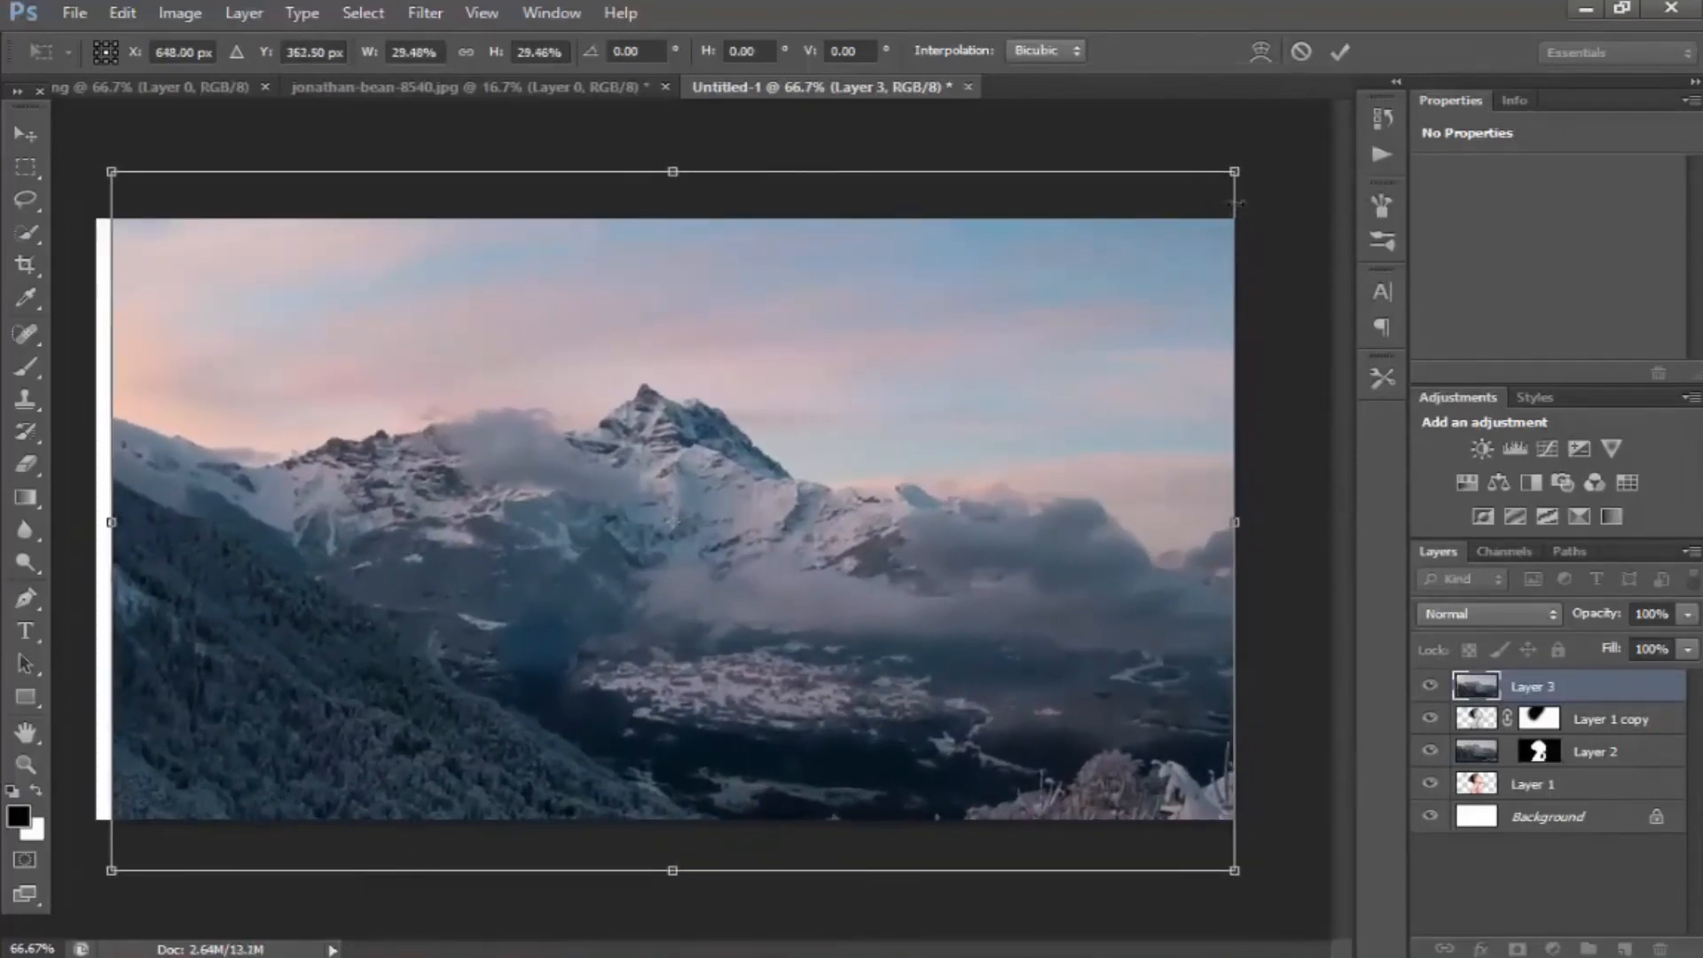
left_click_drag(1235, 172, 1262, 155)
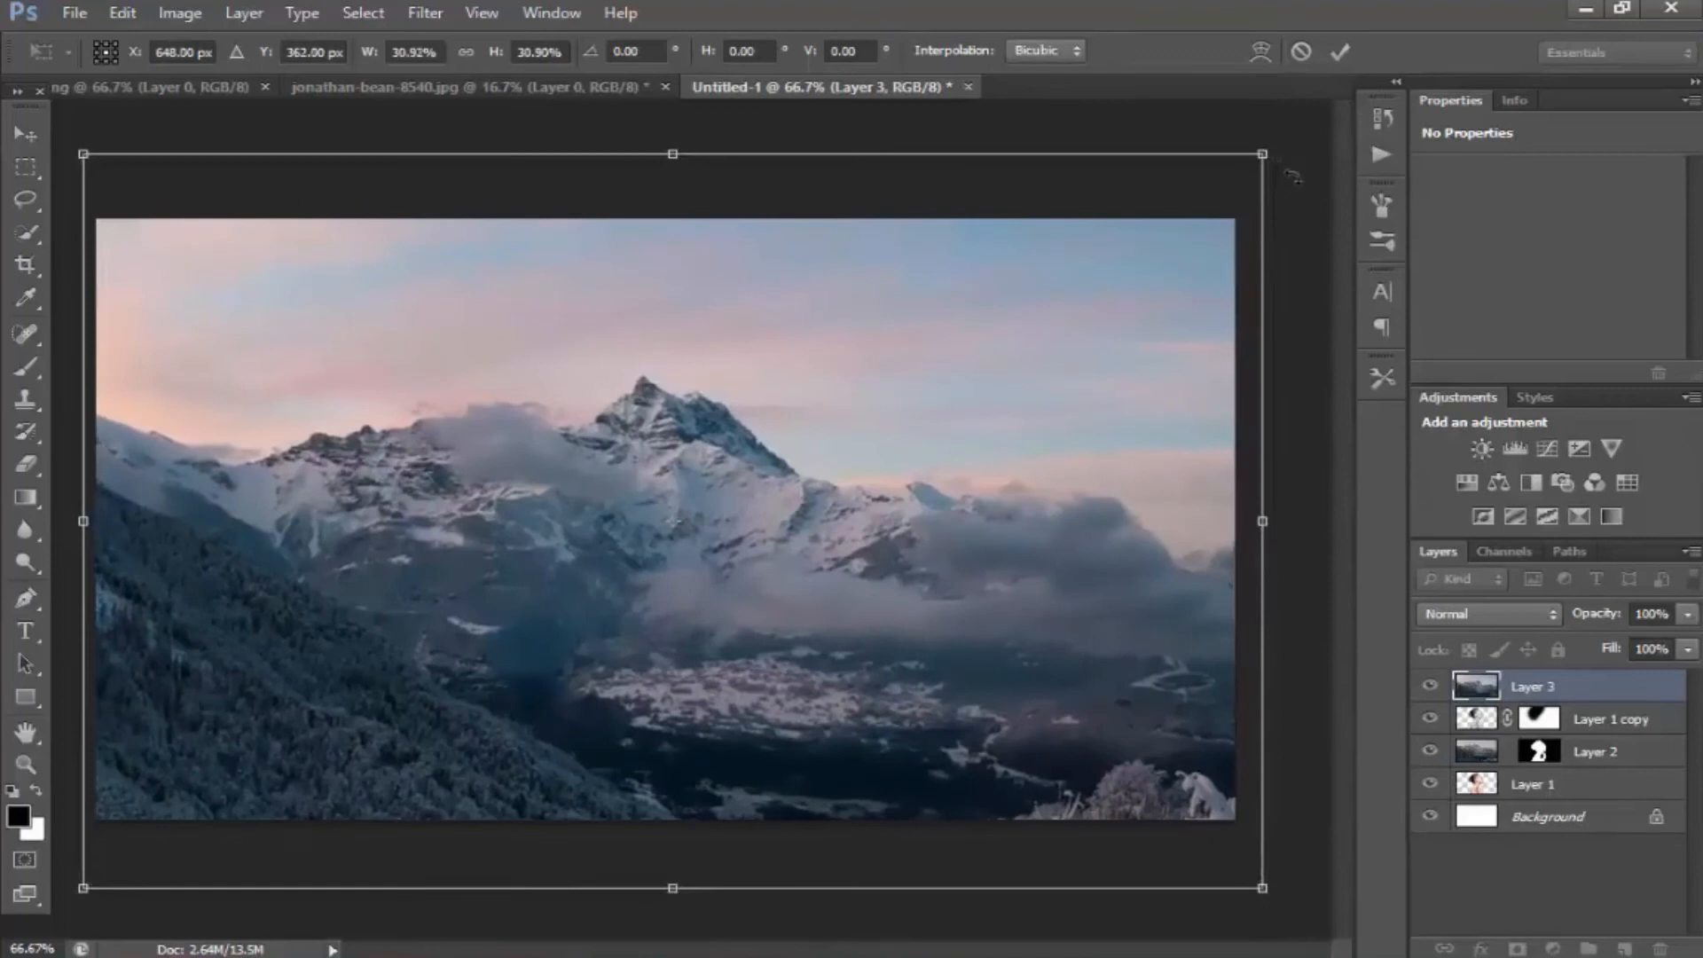
key("Return")
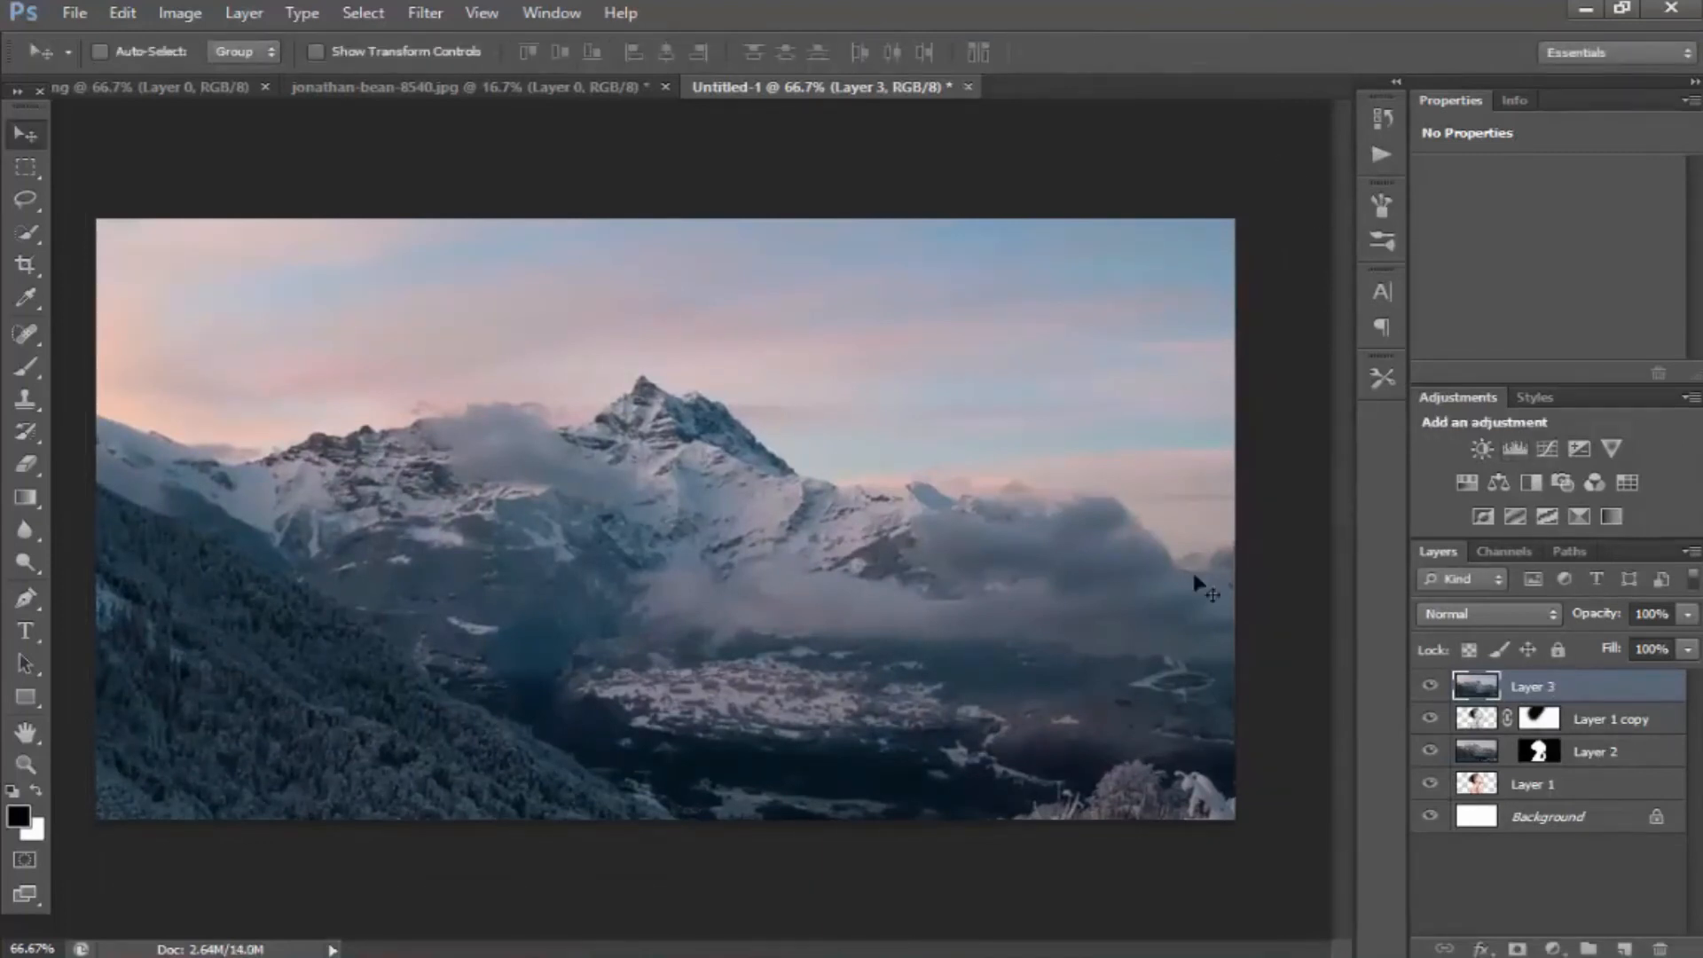
Step: Apply a Gaussian Blur with a 250-pixel radius to Layer 3
left_click(438, 19)
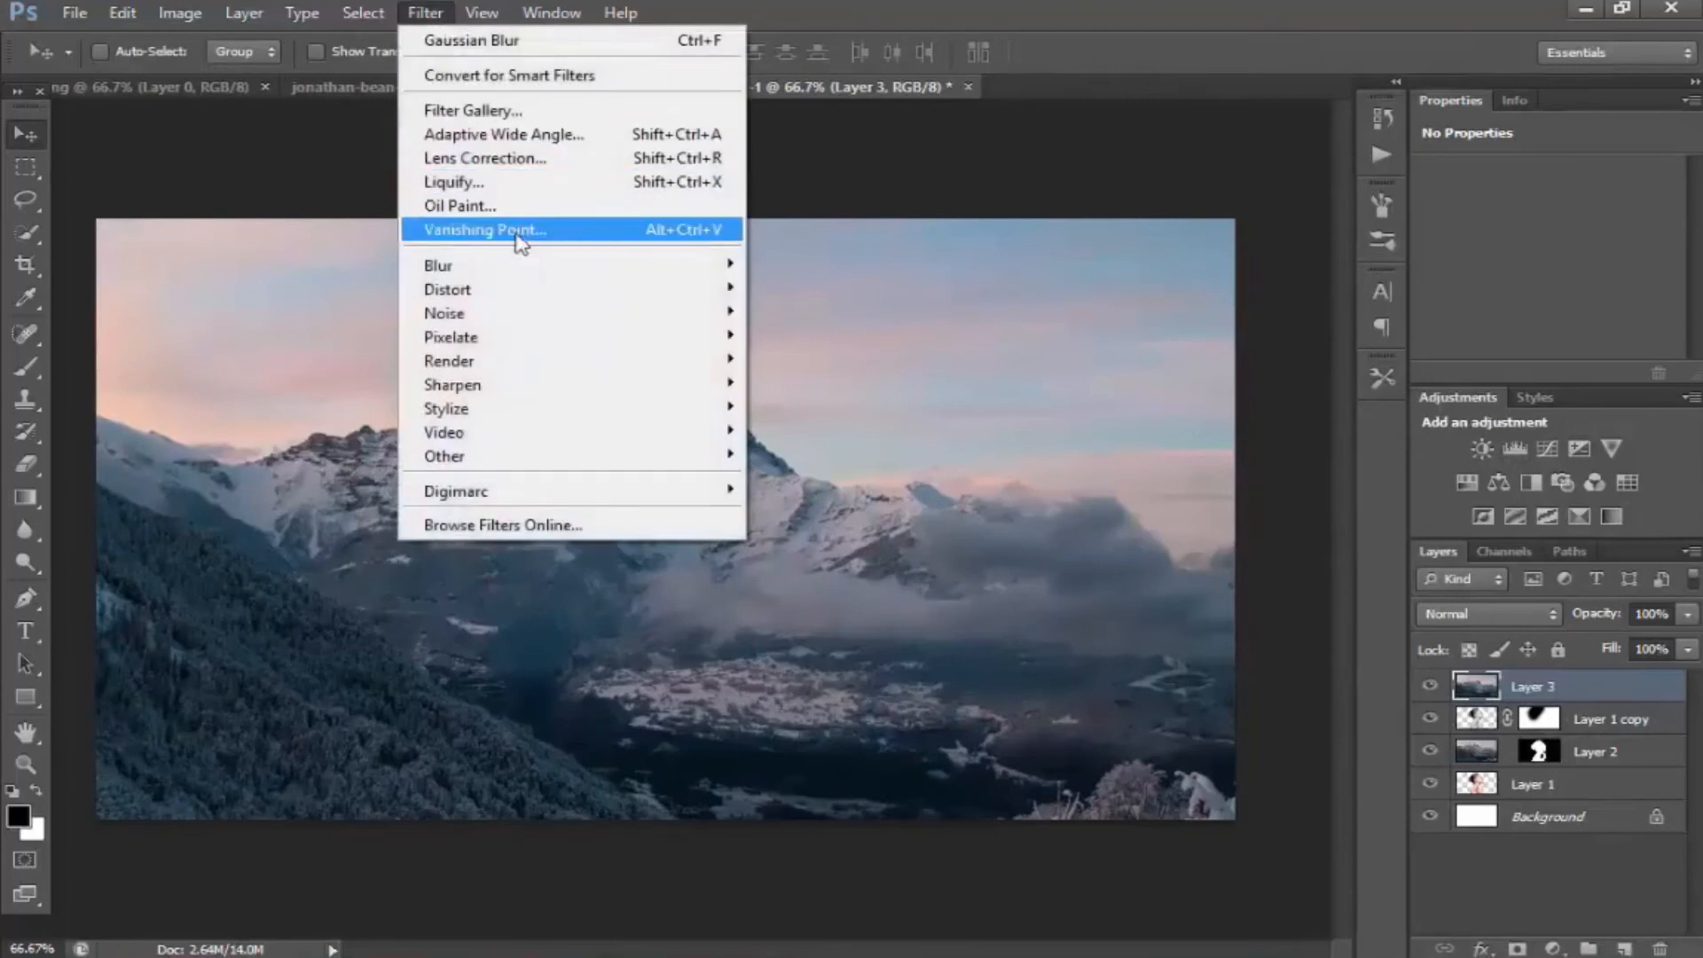
mouse_move(527, 266)
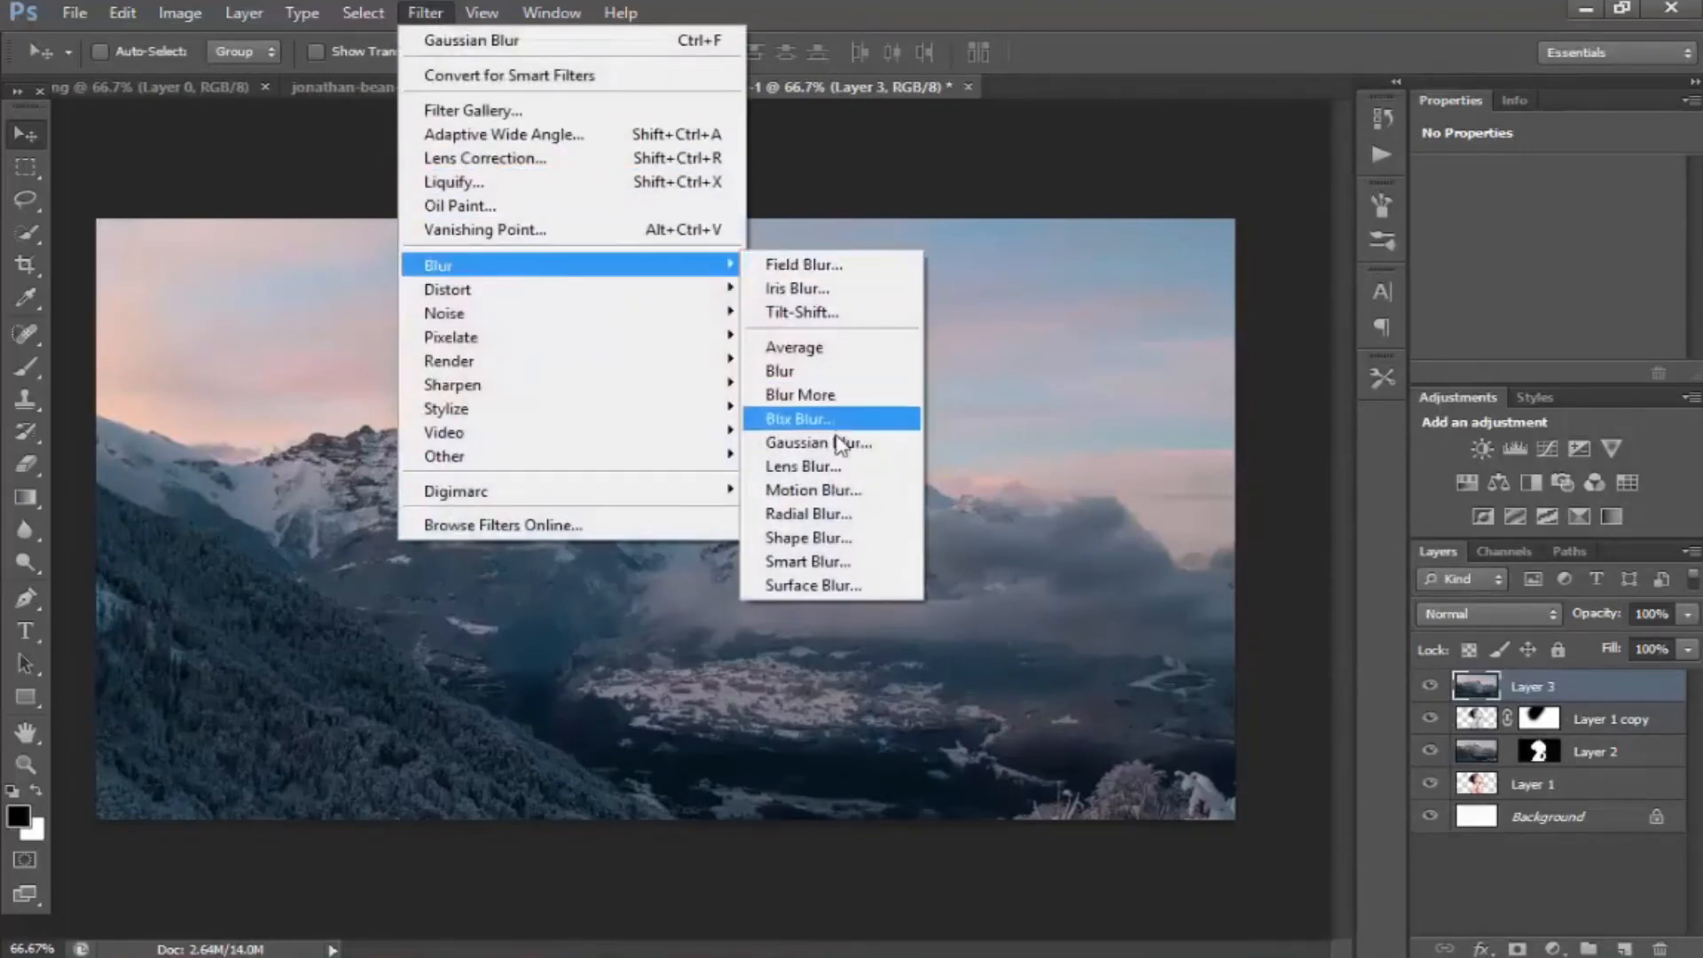
left_click(817, 442)
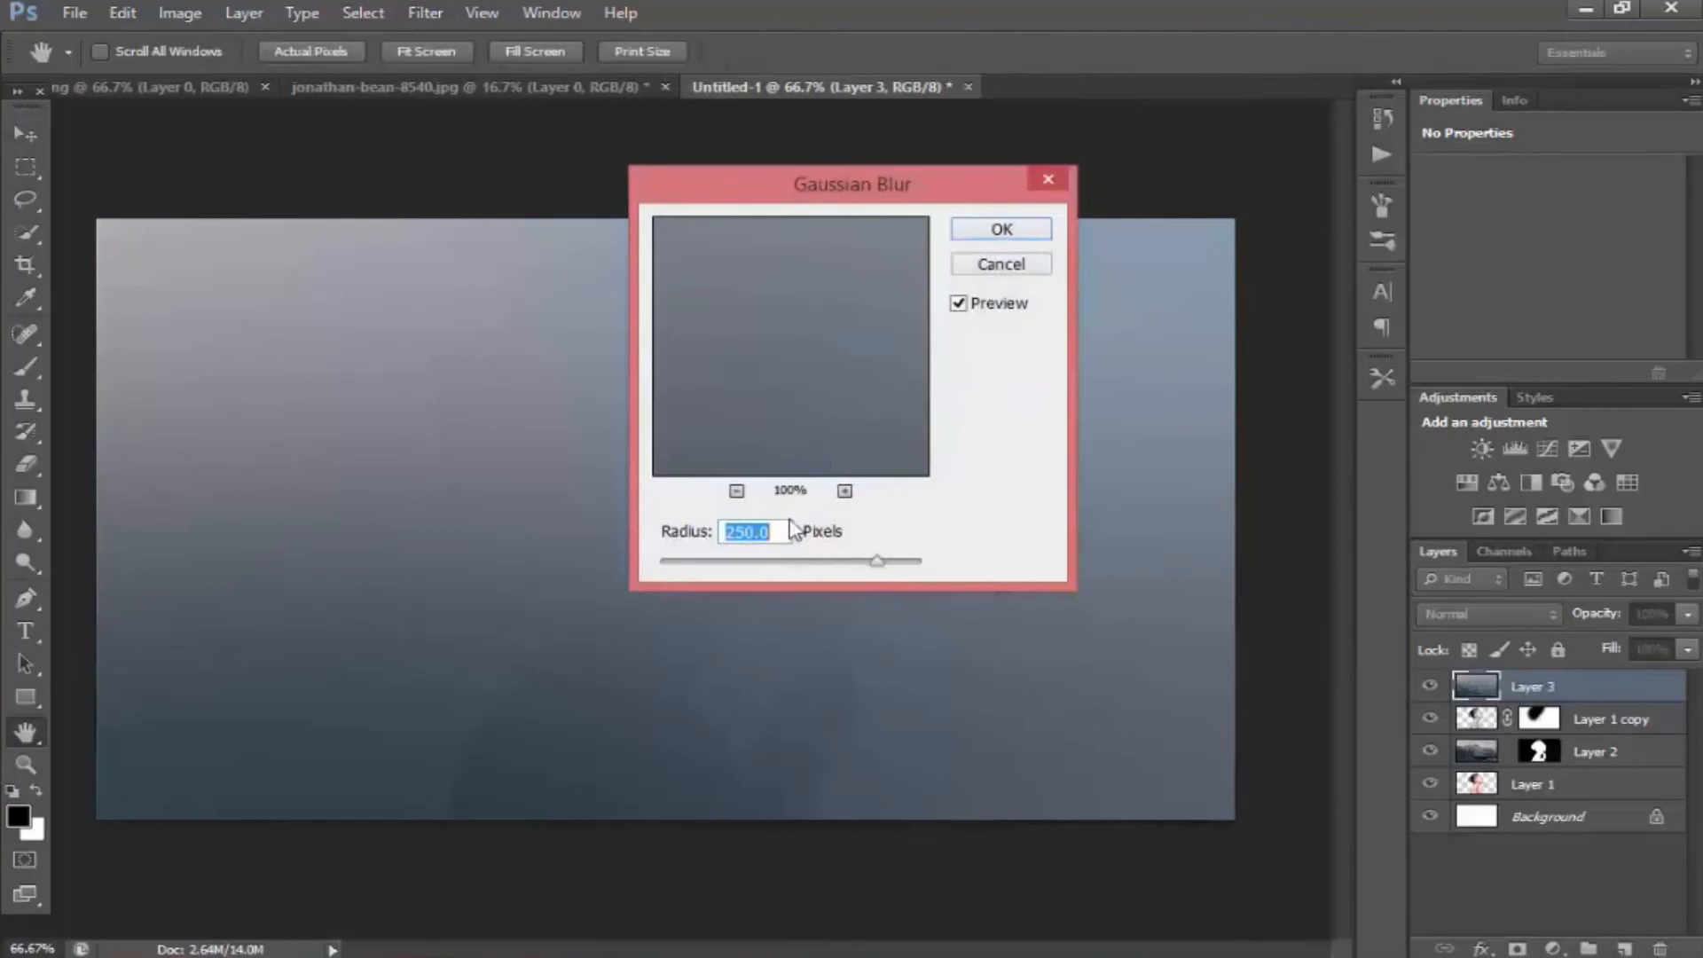
left_click(779, 533)
left_click_drag(776, 535, 588, 535)
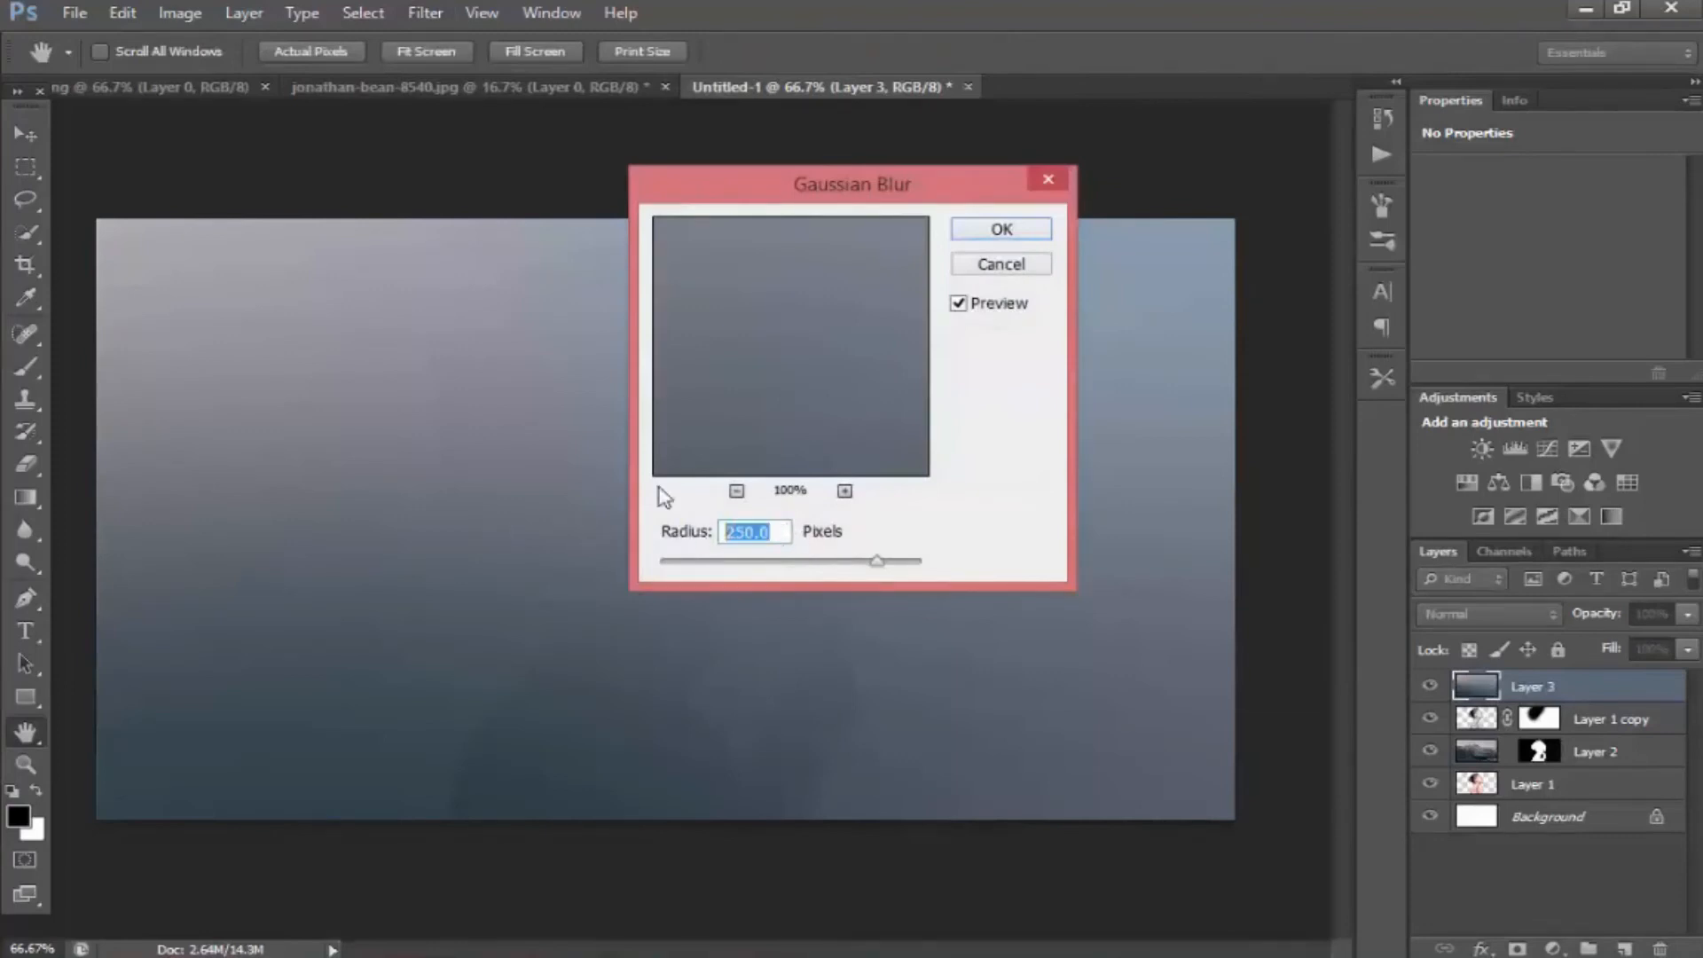
left_click(1018, 234)
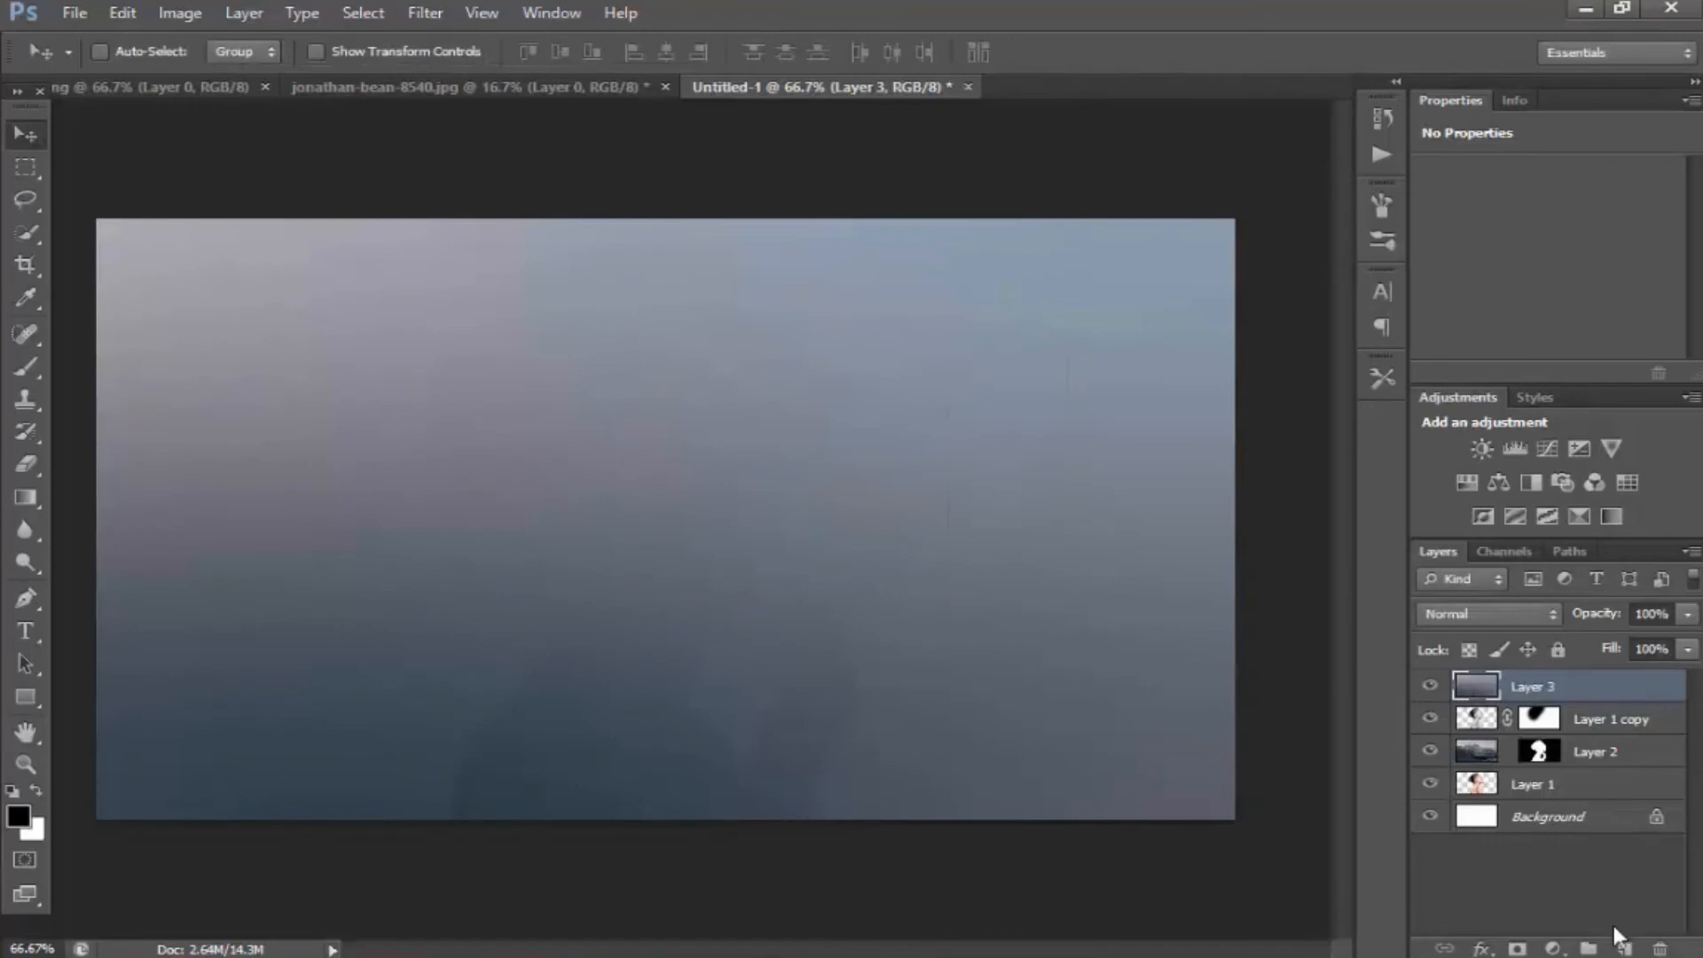
Step: Add a layer mask to Layer 3 and paint out the woman's head, neck, shoulder and hand with a 300 px black brush at 70% opacity
left_click(1516, 948)
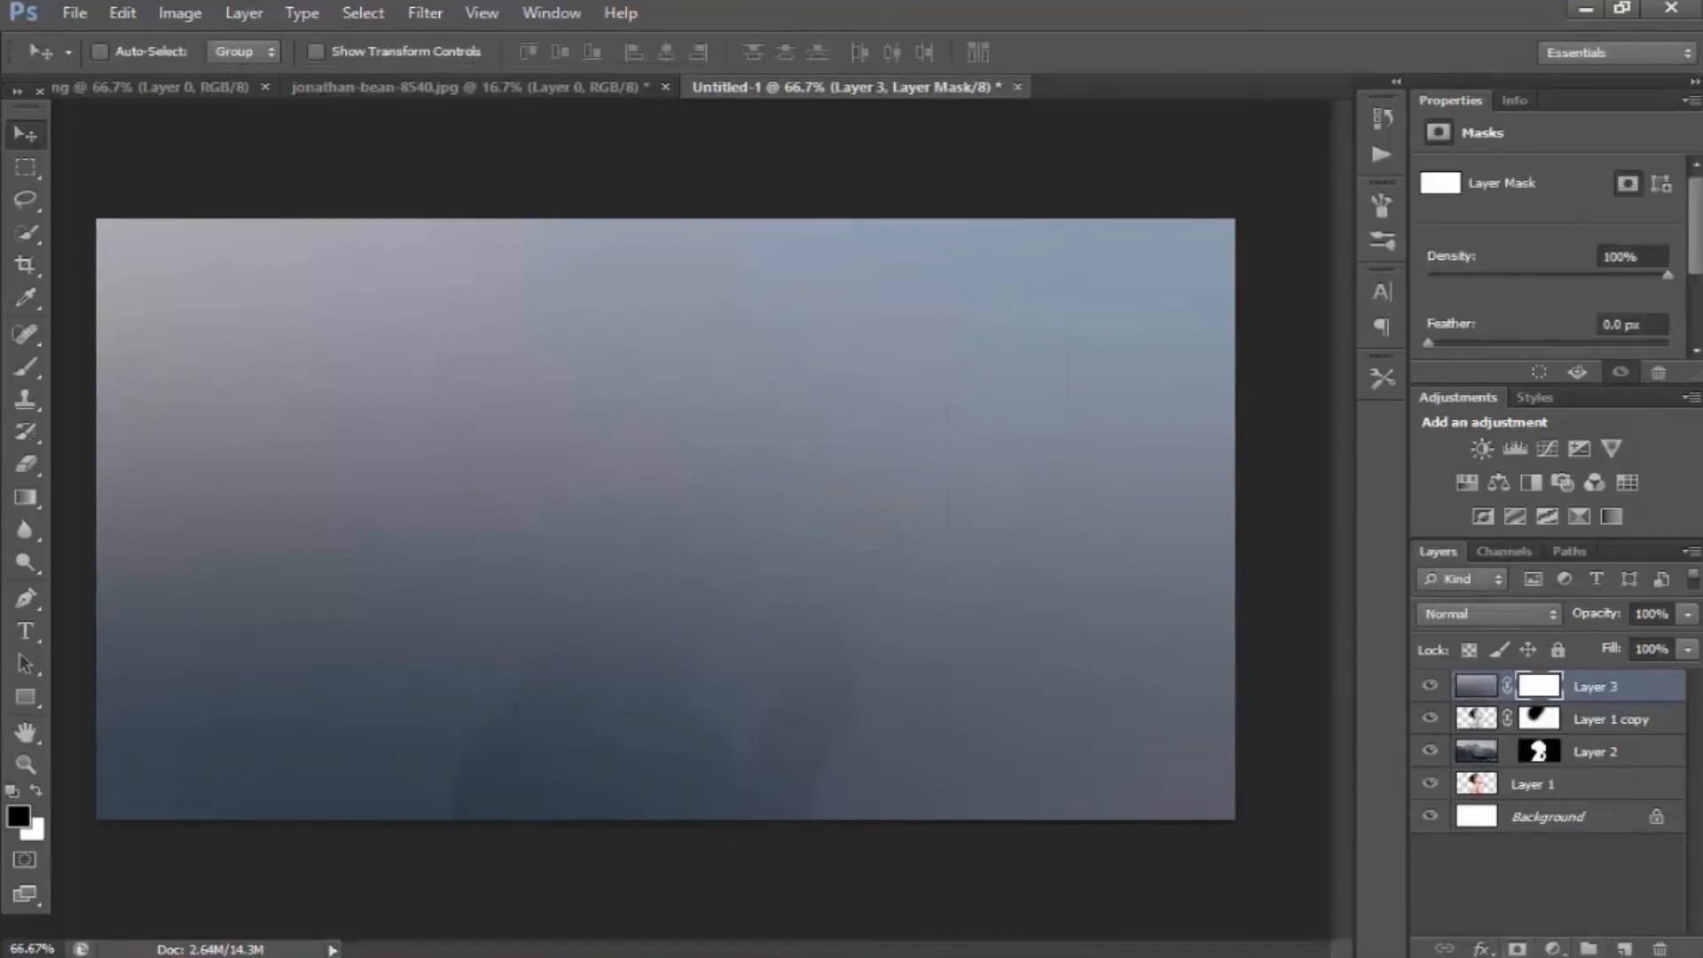
left_click(25, 366)
mouse_move(703, 444)
left_mouse_down()
mouse_move(701, 380)
mouse_move(621, 371)
mouse_move(557, 316)
mouse_move(602, 328)
mouse_move(626, 456)
mouse_move(677, 558)
mouse_move(555, 739)
mouse_move(490, 780)
mouse_move(687, 809)
mouse_move(707, 730)
mouse_move(764, 779)
mouse_move(772, 688)
mouse_move(715, 618)
mouse_move(687, 463)
mouse_move(754, 487)
mouse_move(767, 449)
left_mouse_up()
mouse_move(721, 354)
left_mouse_down()
mouse_move(576, 323)
mouse_move(538, 429)
mouse_move(682, 619)
mouse_move(758, 676)
mouse_move(731, 755)
left_mouse_up()
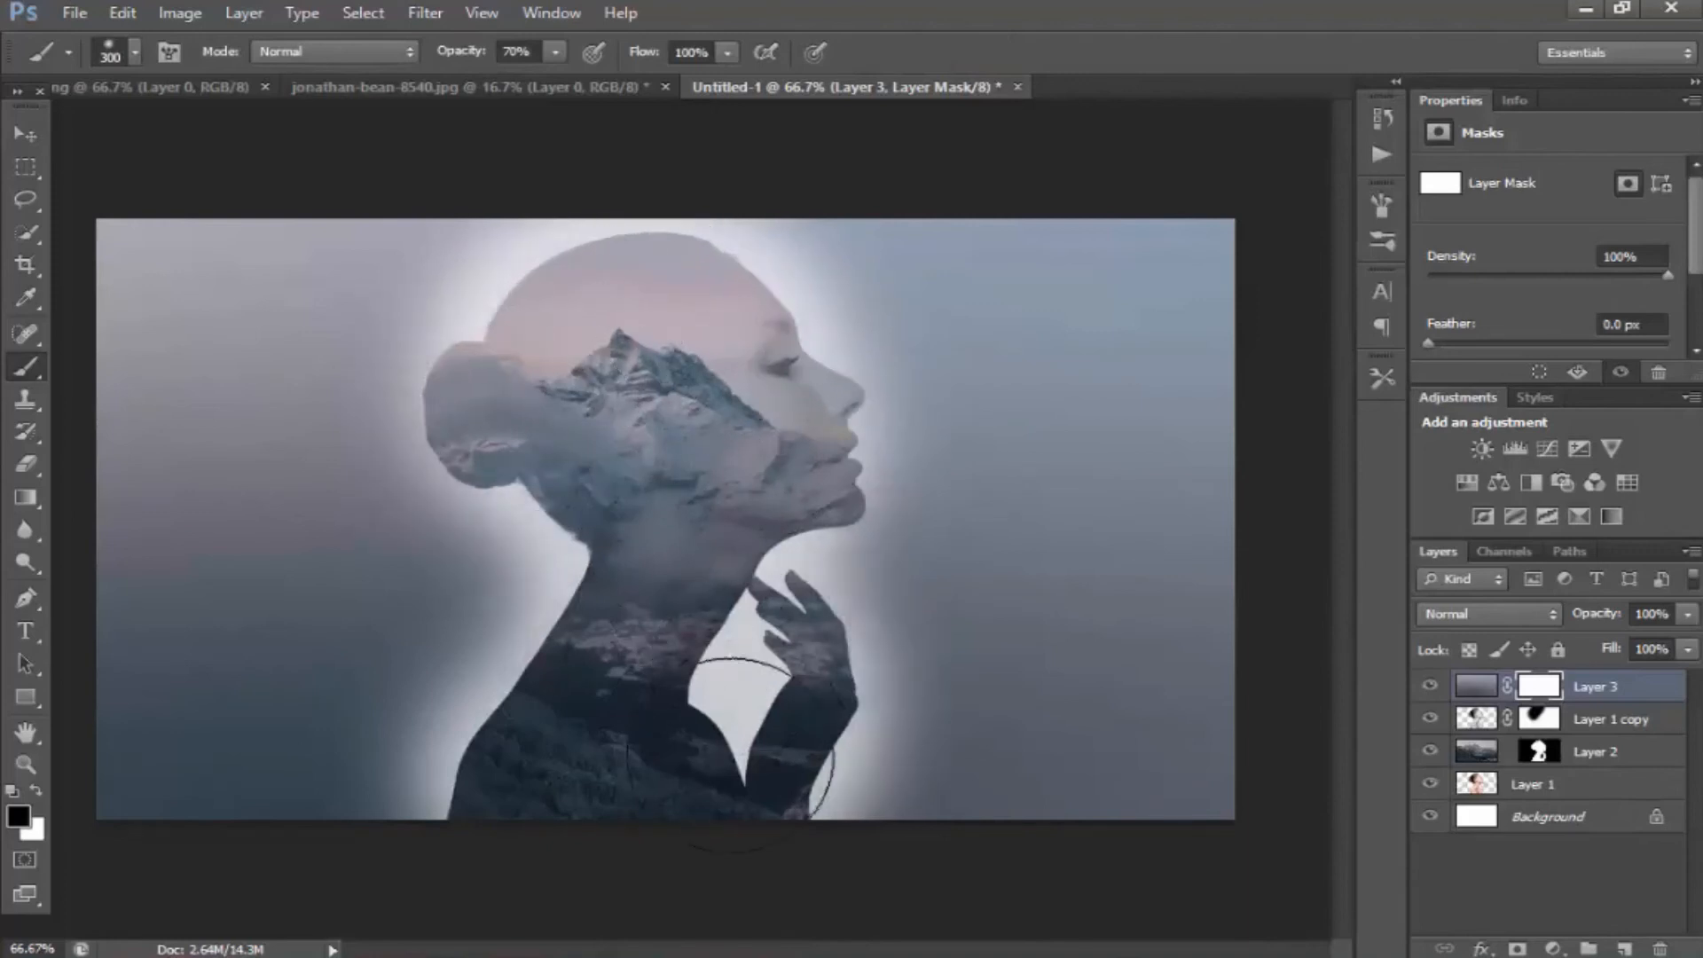
left_click_drag(594, 767, 608, 647)
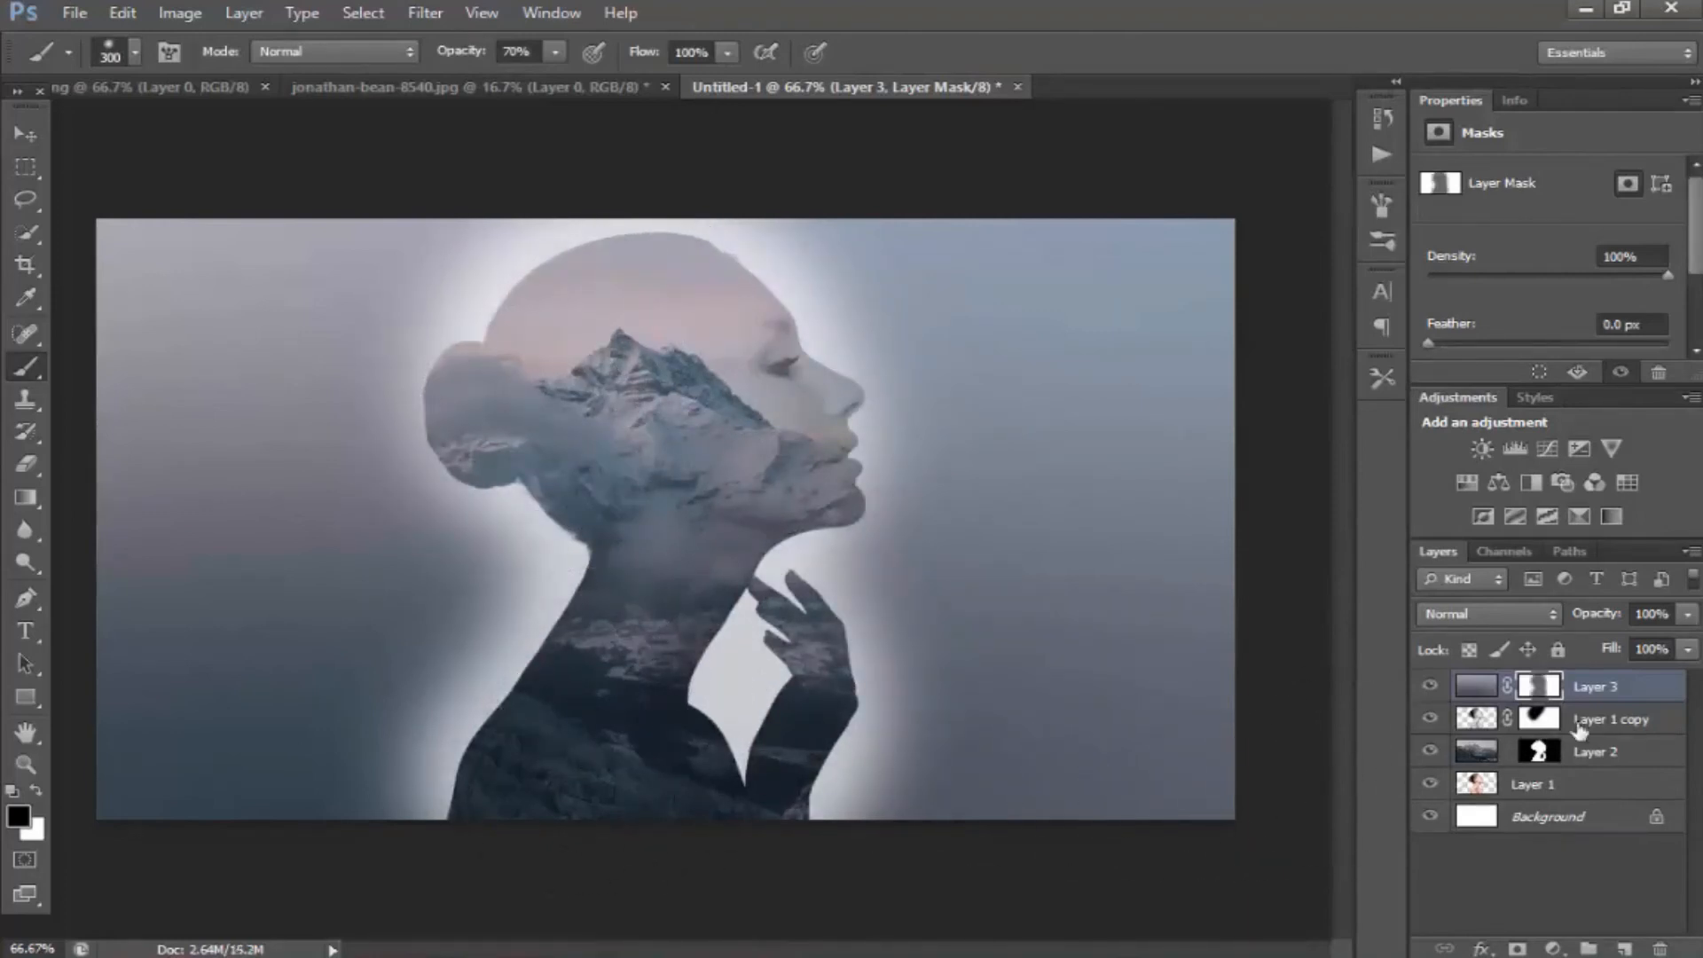
Step: Reduce the fill of Layer 3 to 55% and switch to the Move tool
left_click(1686, 649)
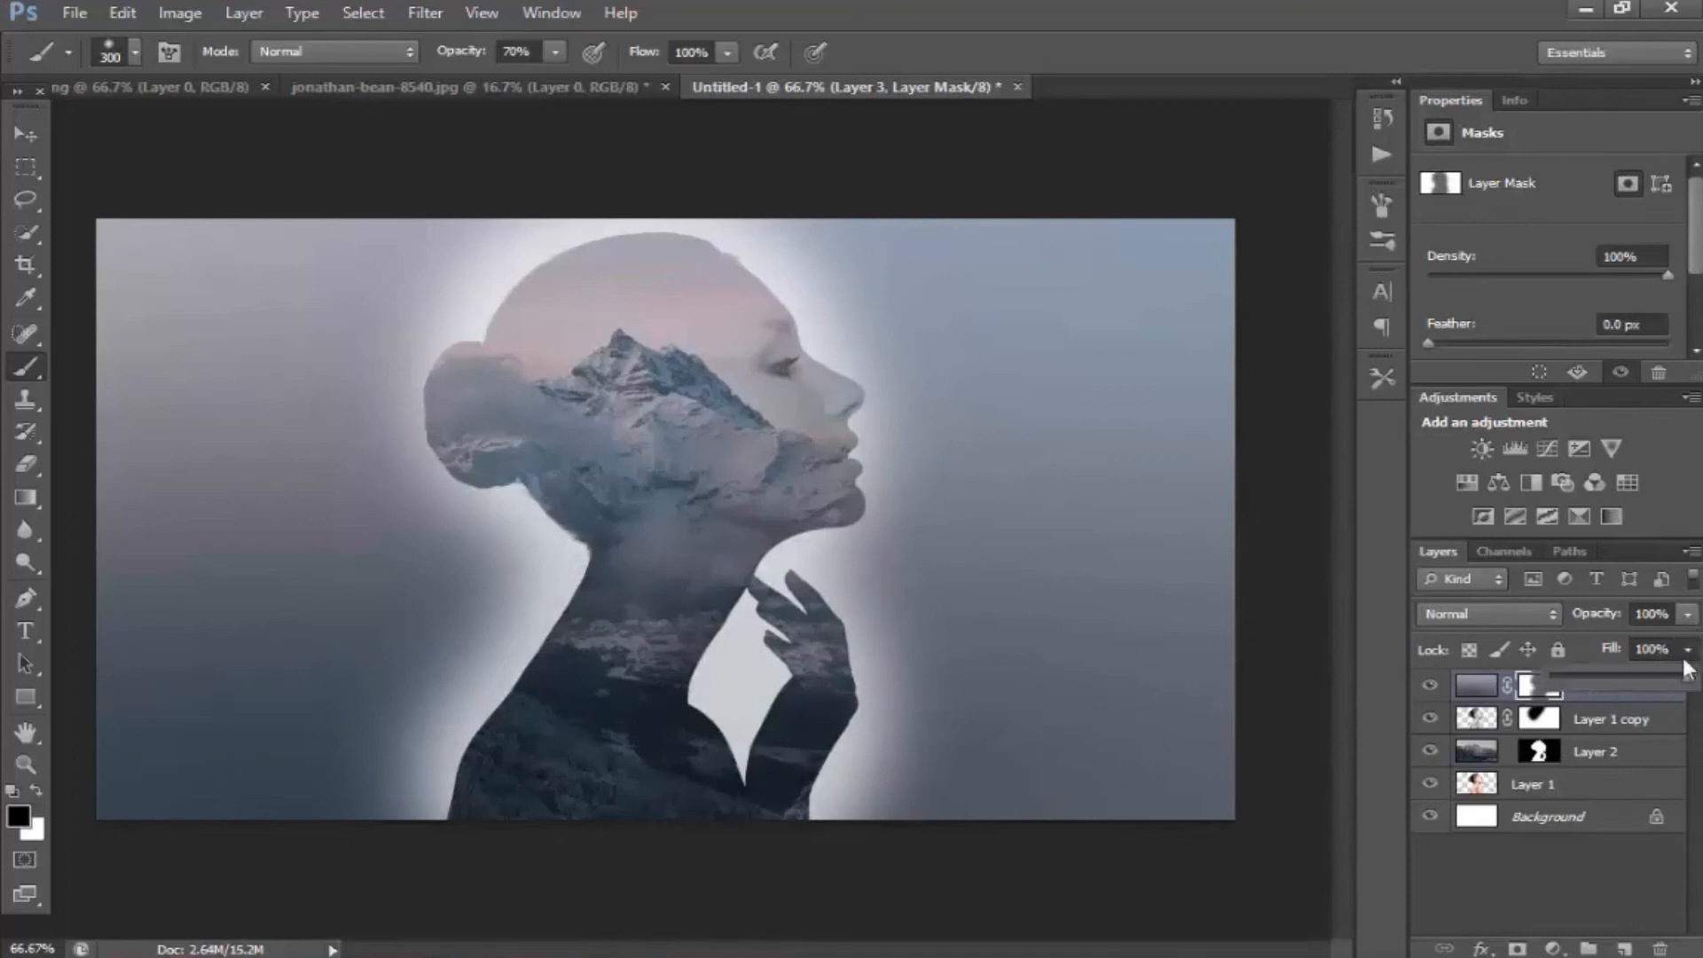
left_click_drag(1662, 683, 1637, 676)
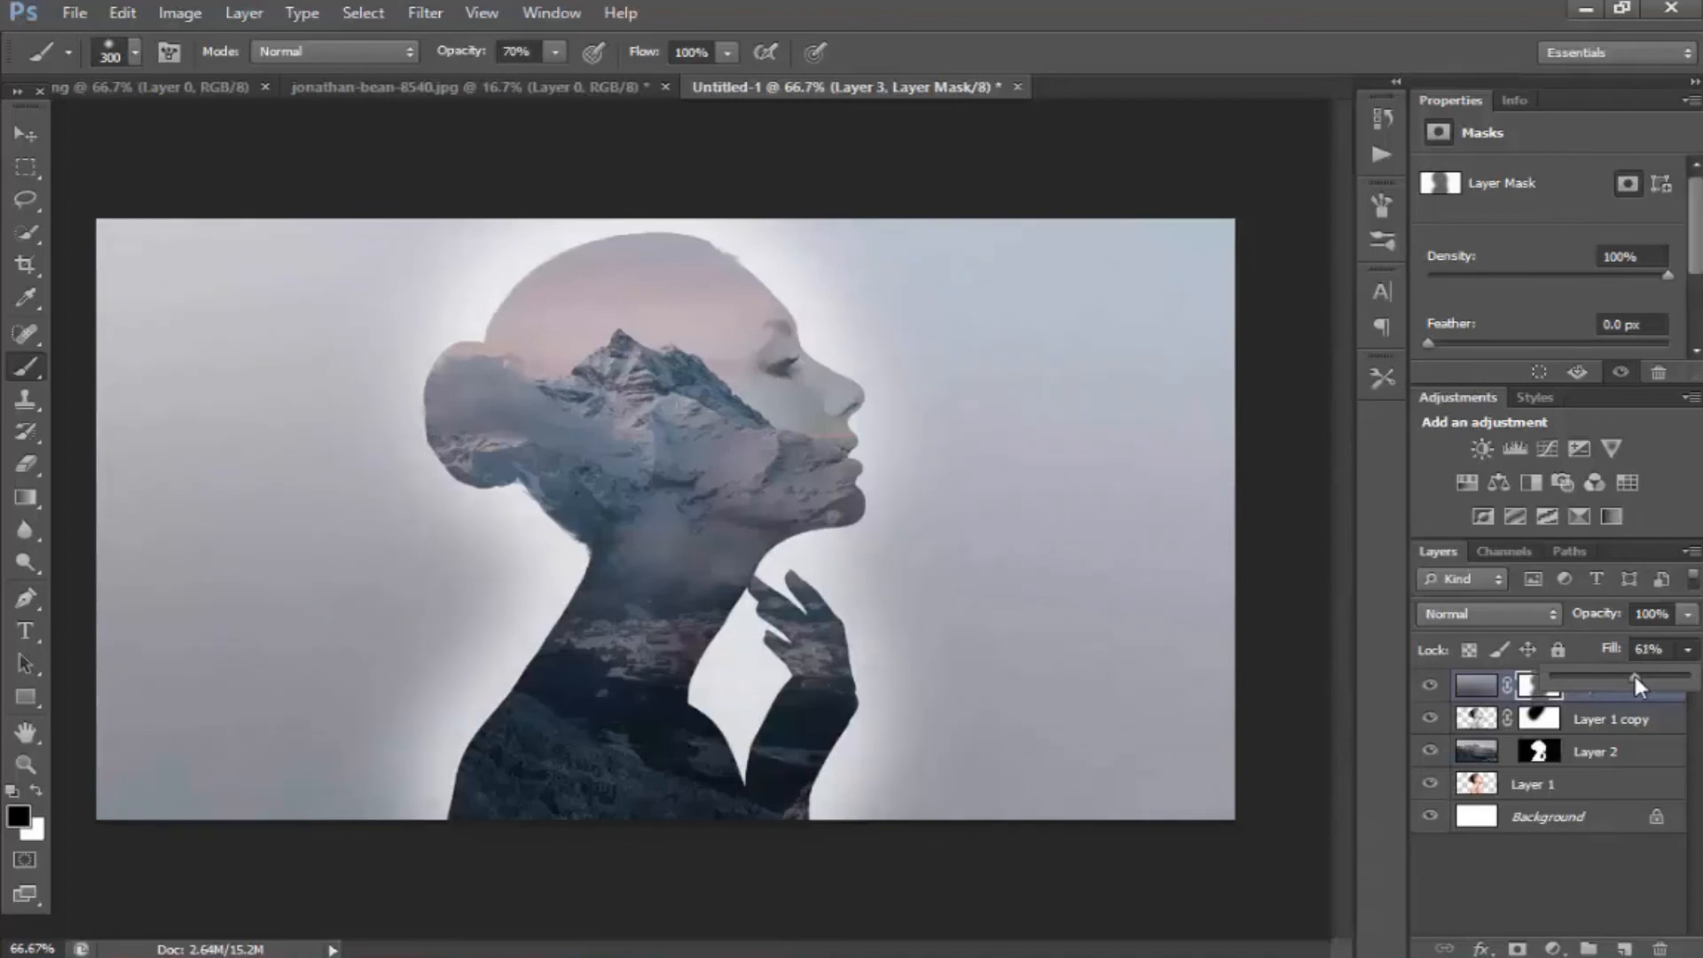
left_click_drag(1635, 685, 1628, 685)
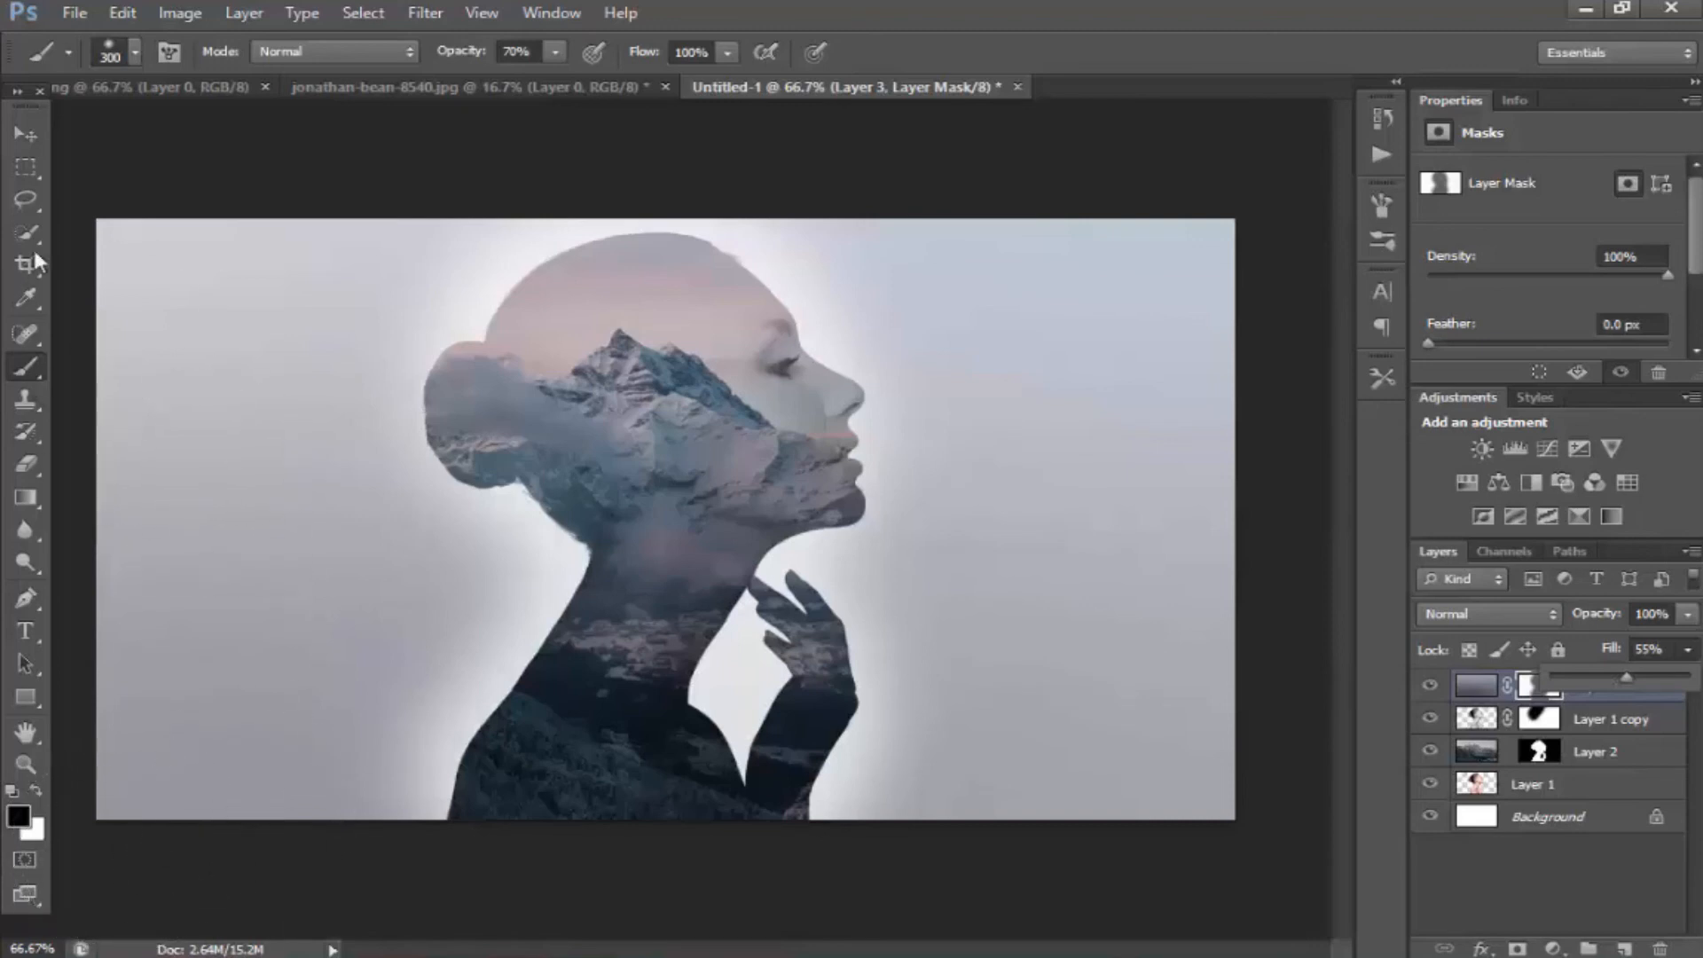
left_click(23, 134)
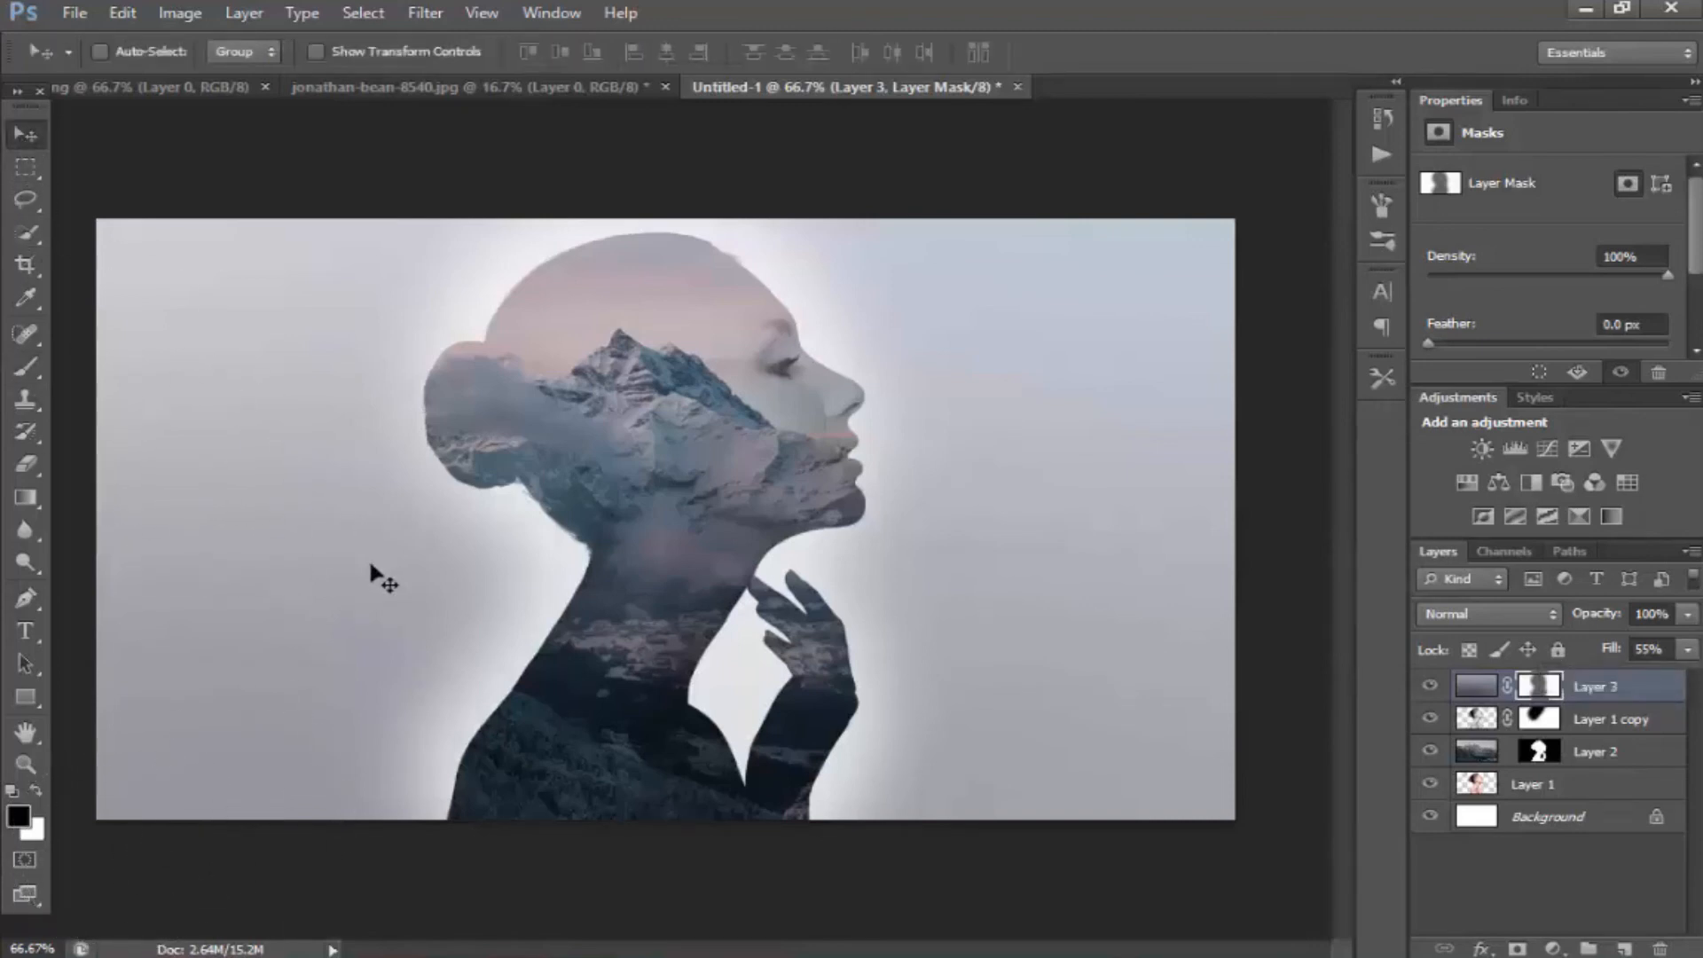